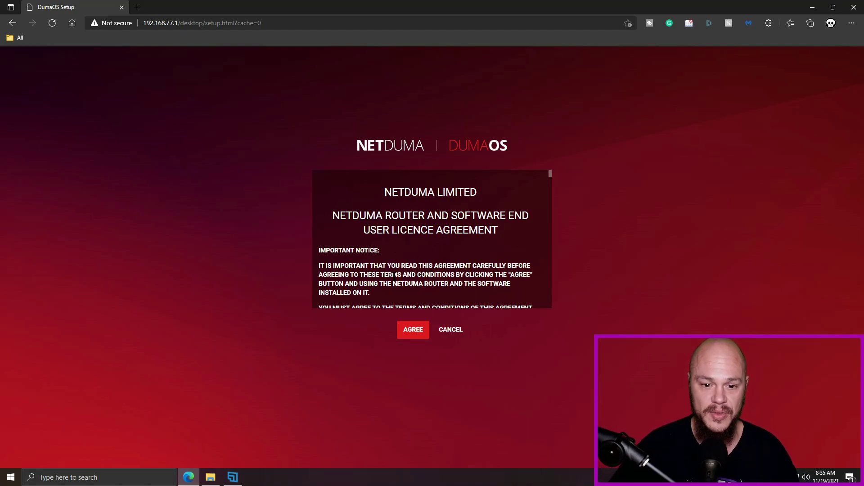
- Accept the Netduma licence agreement and start the setup wizard, continuing past the internet connection check
click(412, 329)
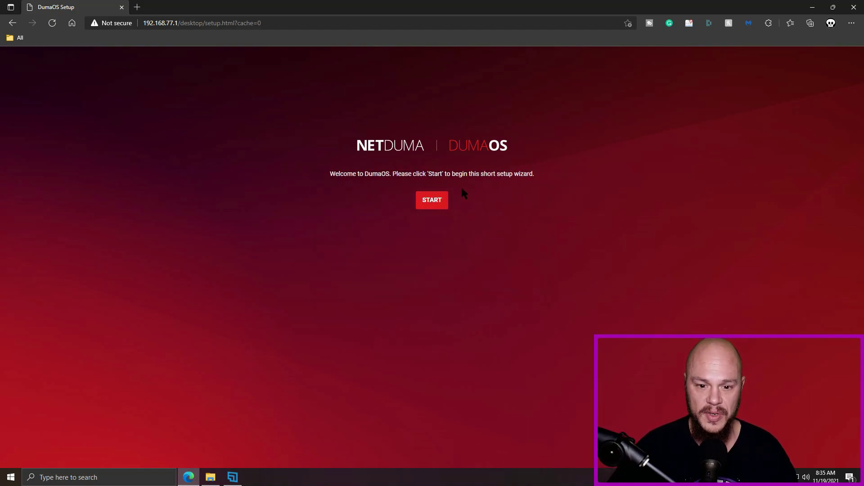
click(437, 202)
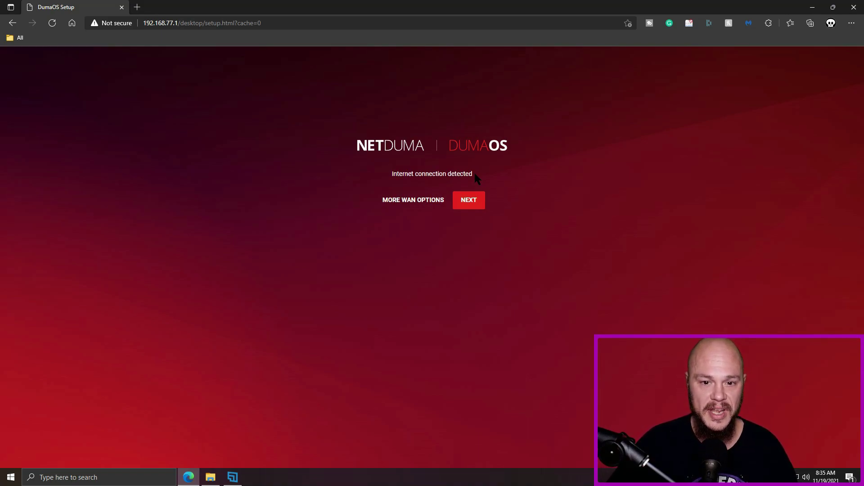
click(469, 205)
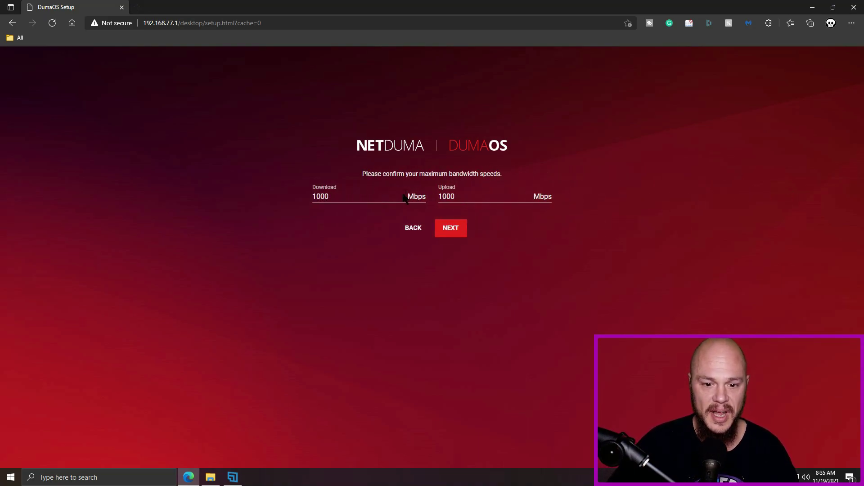
- Set the maximum bandwidth to 460 Mbps download and 22 Mbps upload and continue
drag(399, 196, 310, 195)
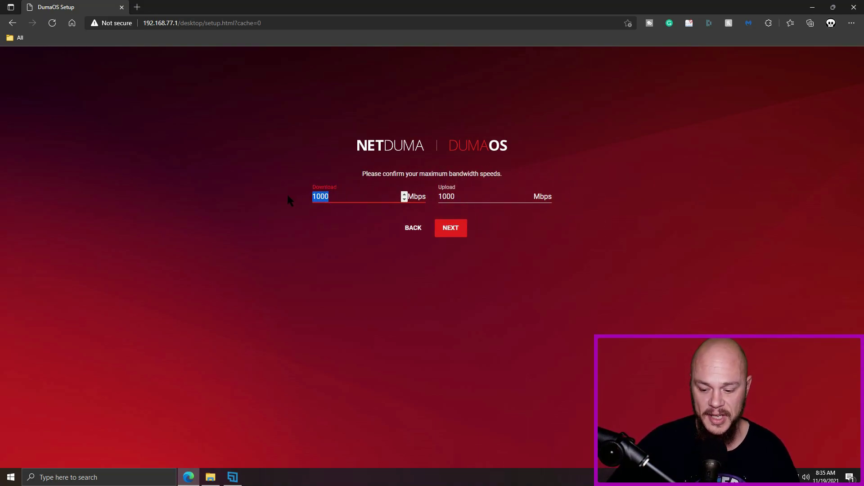
text(460)
click(476, 194)
key(BackSpace)
key(BackSpace)
key(BackSpace)
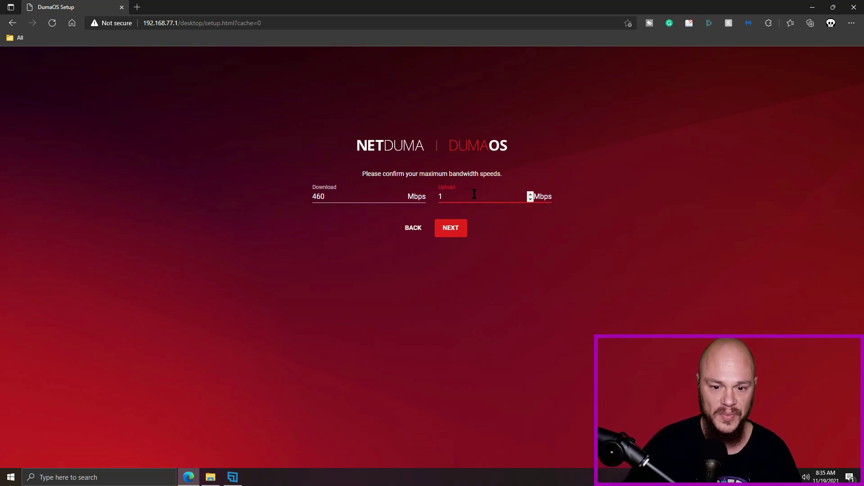
key(BackSpace)
text(22)
click(515, 231)
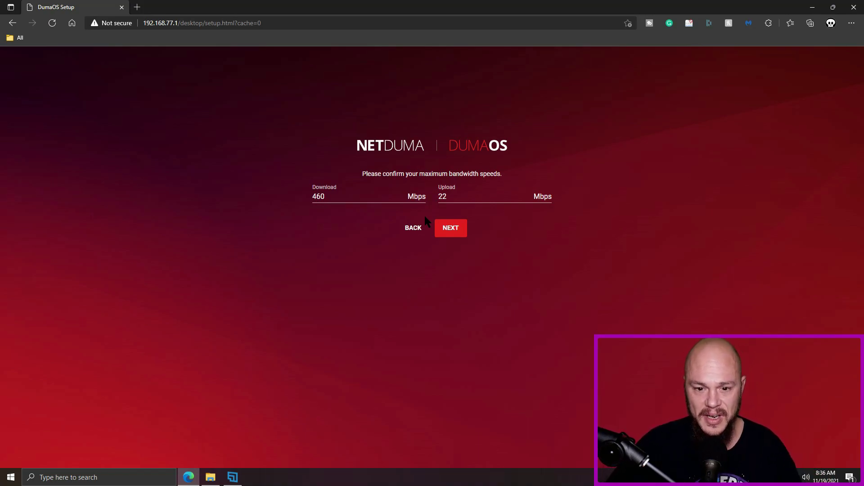
click(451, 228)
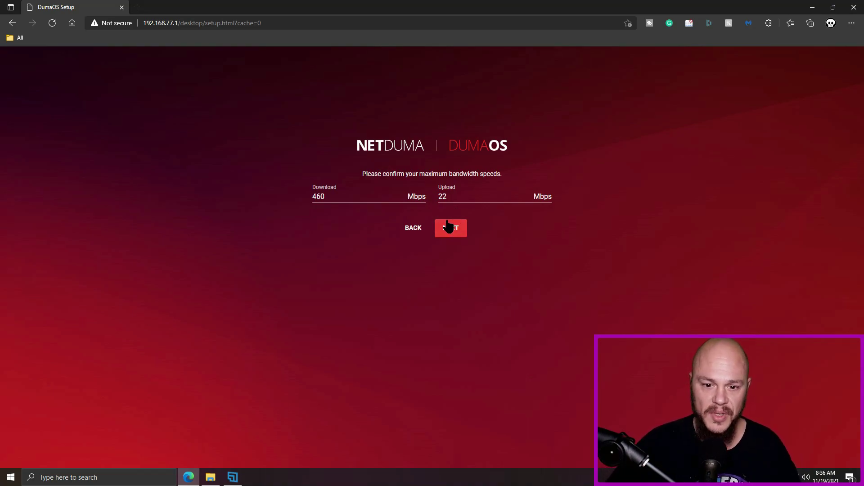
- Set the router administrator username to admin, enter and confirm the administrator password, and submit the login details
click(351, 208)
text(admin)
click(472, 204)
text(password)
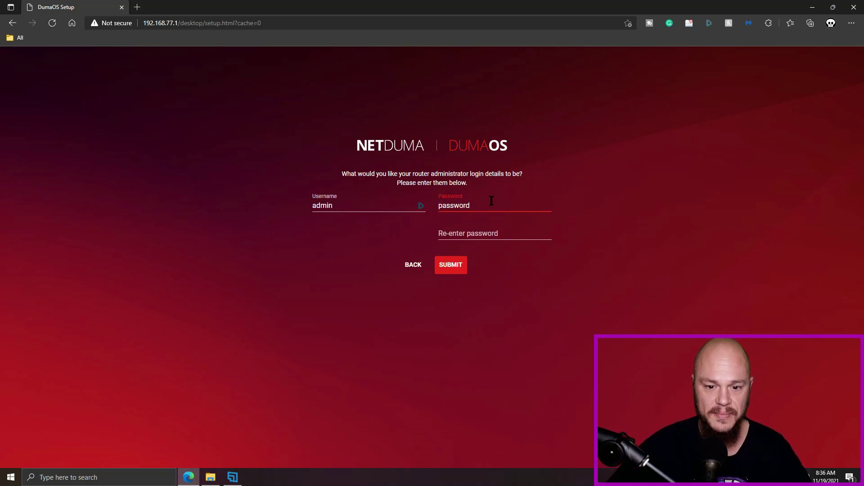
click(458, 233)
text(pass)
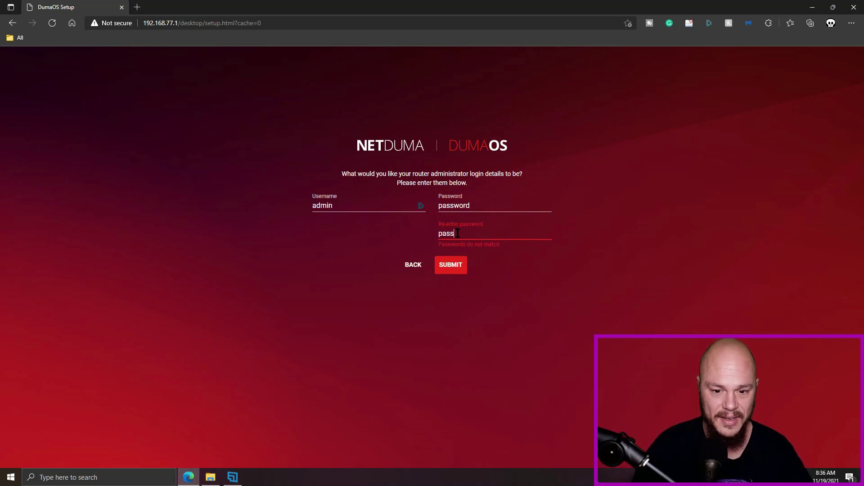
text(word)
click(461, 266)
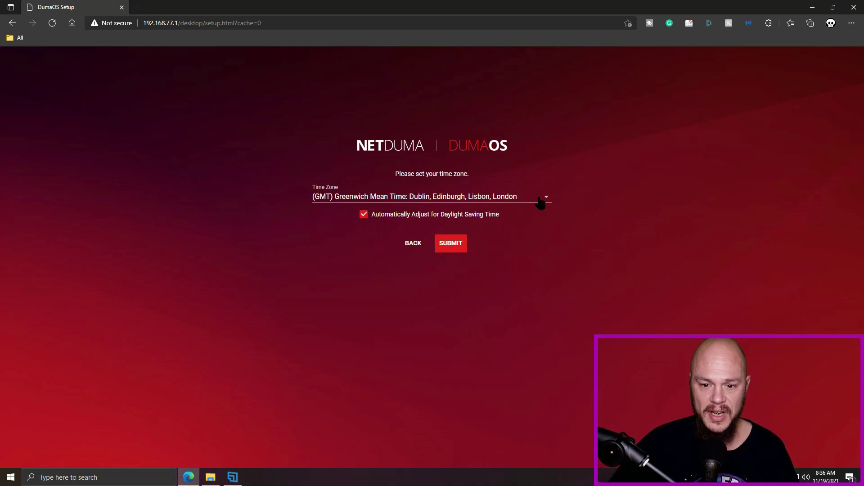
- Set the time zone to (GMT-7:00) Mountain Time (US & Canada) and submit the data collection page with consent enabled
click(546, 197)
scroll(456, 280, up, 1)
scroll(455, 280, up, 3)
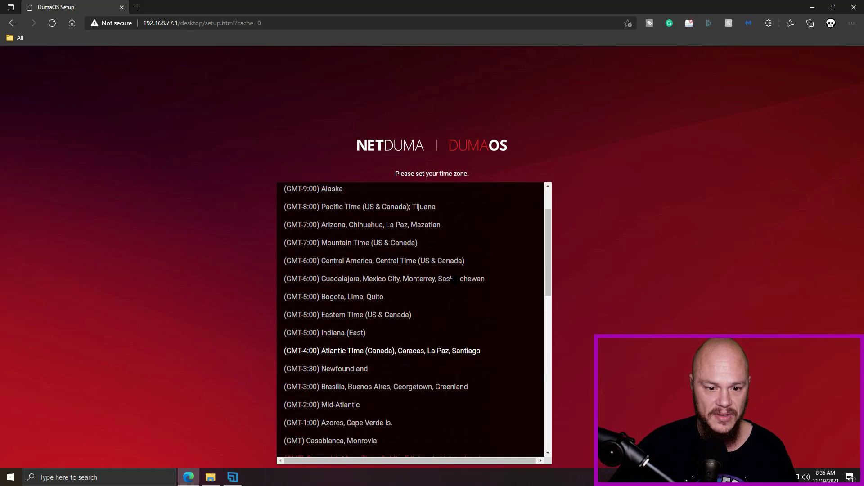
click(428, 243)
click(453, 244)
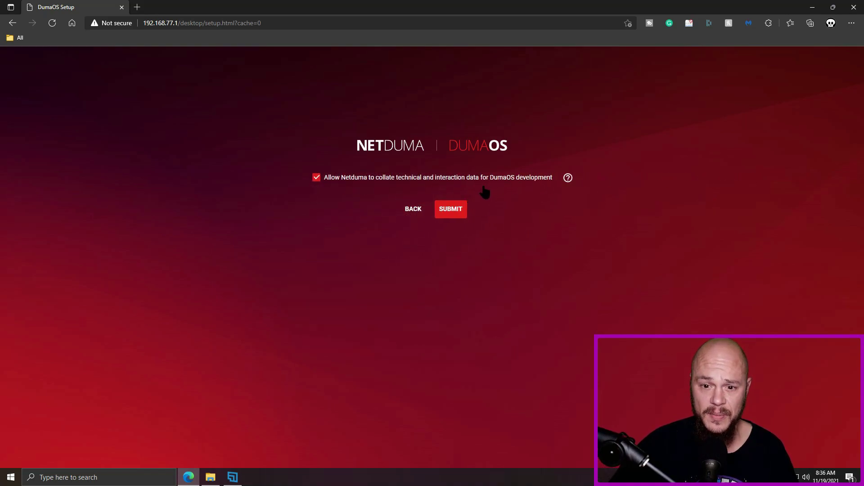
click(455, 210)
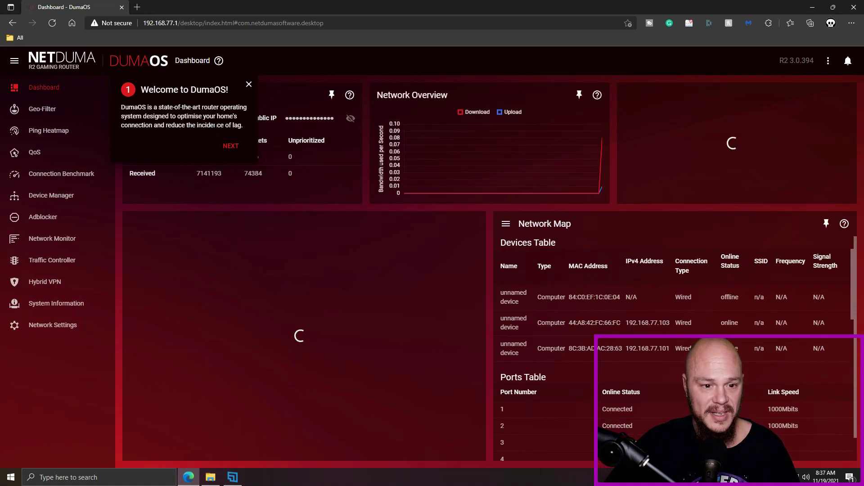
- Advance the welcome tour one tip and dismiss it, and check the help text of the Network Status panel
click(231, 146)
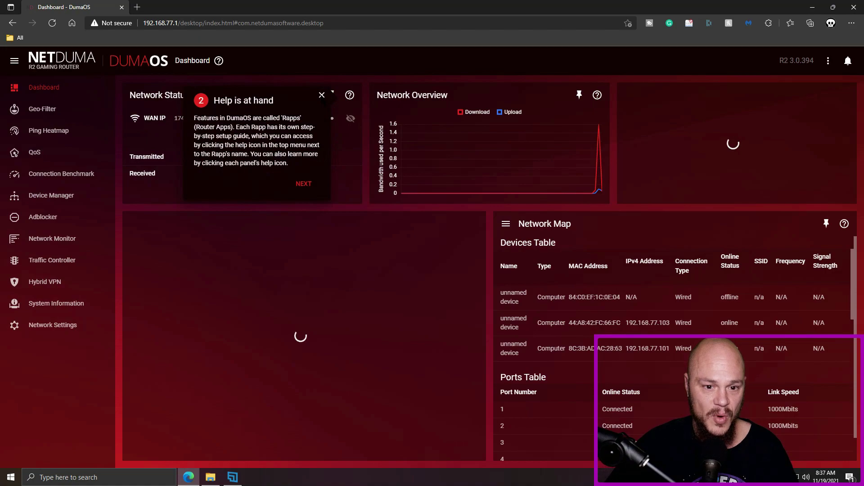
click(322, 97)
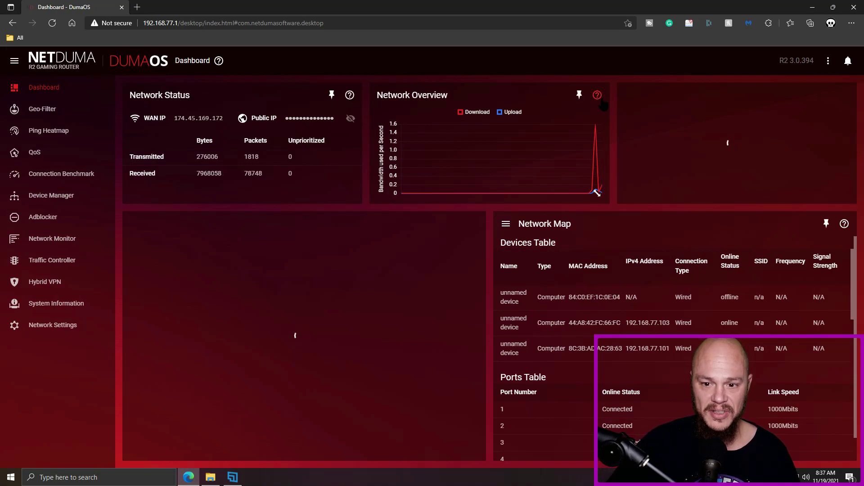
click(350, 97)
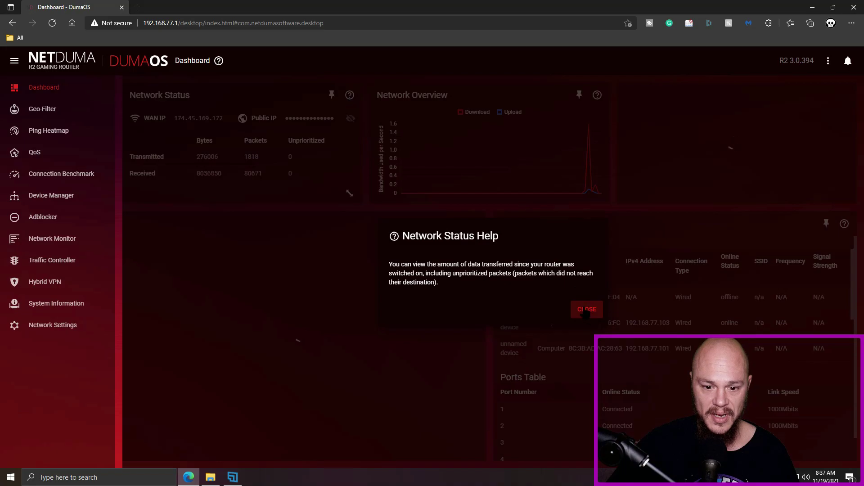
click(583, 309)
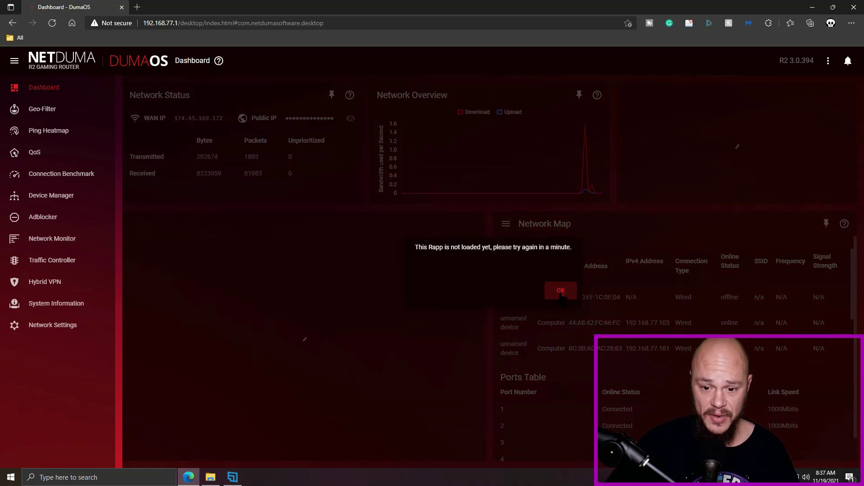
click(560, 290)
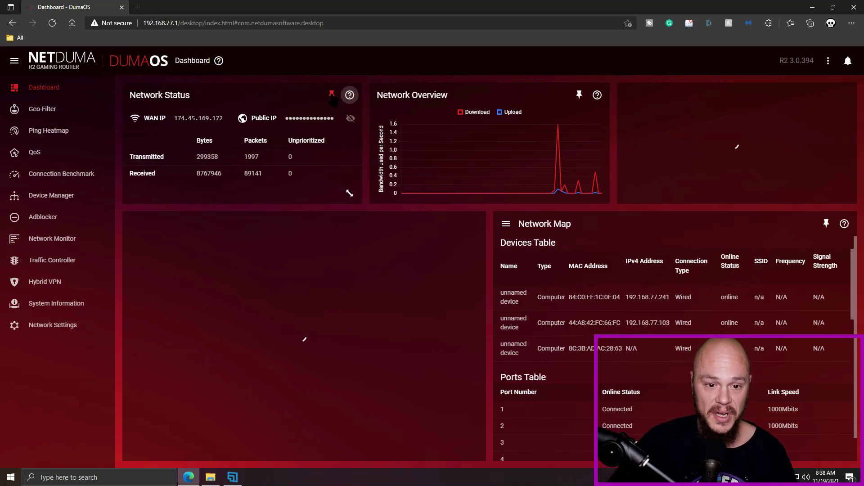
- Unpin the Network Status, Network Overview and Network Map panels from the dashboard
click(331, 95)
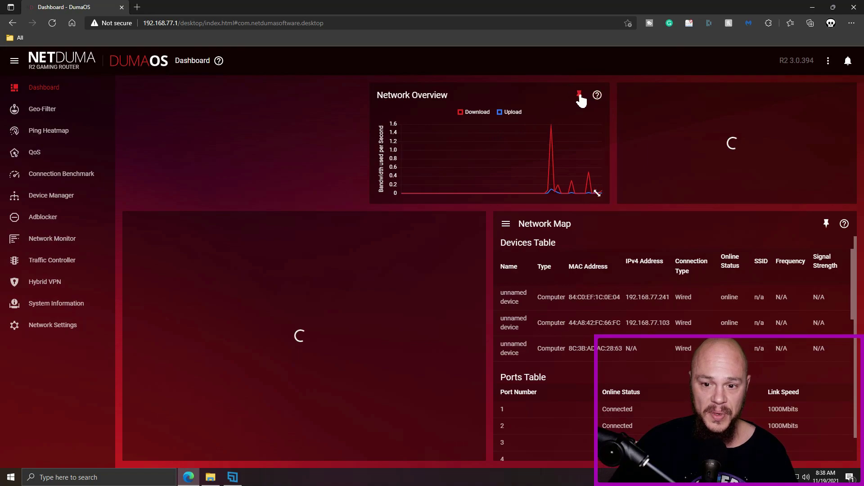
click(580, 94)
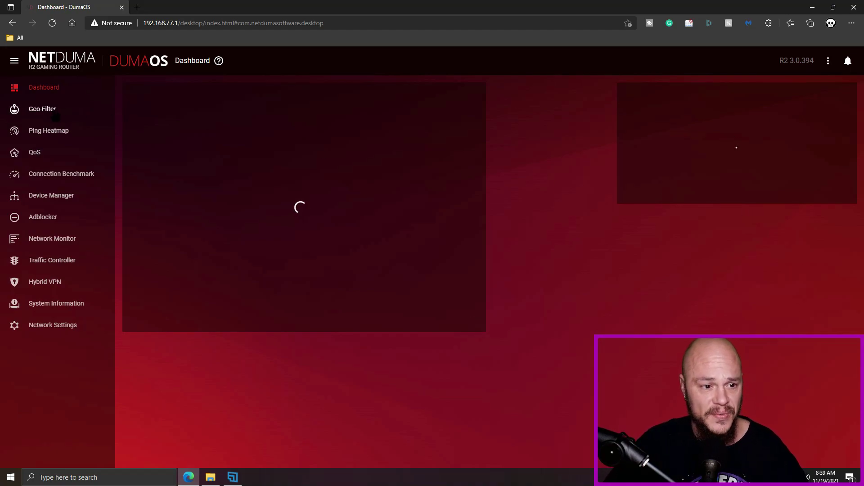
- Open the Geo-Filter, set the home location manually in the northern United States, and reduce the distance to 410 miles
click(49, 113)
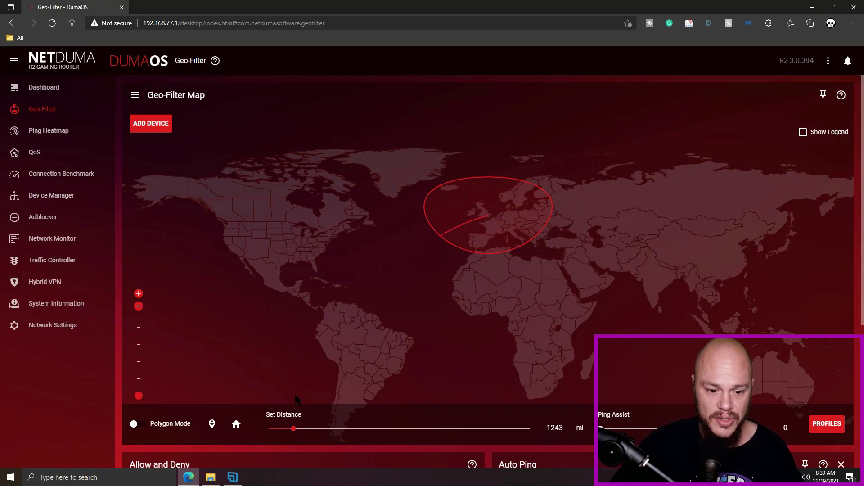
click(212, 426)
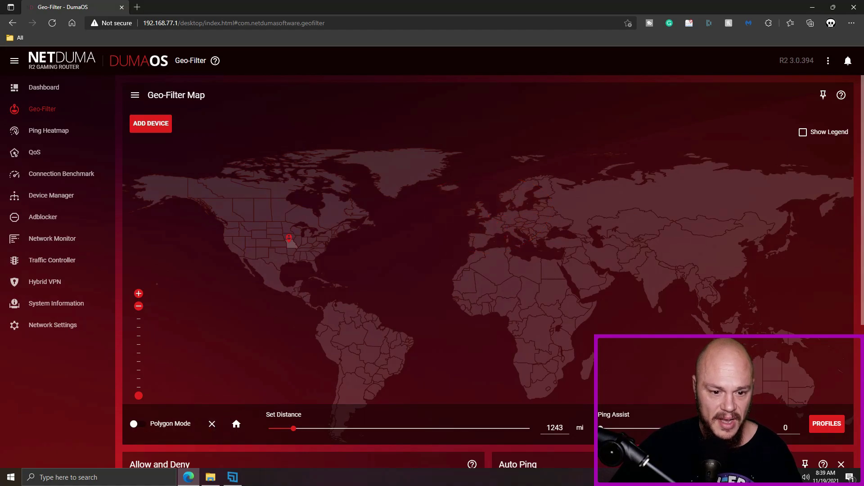
click(276, 225)
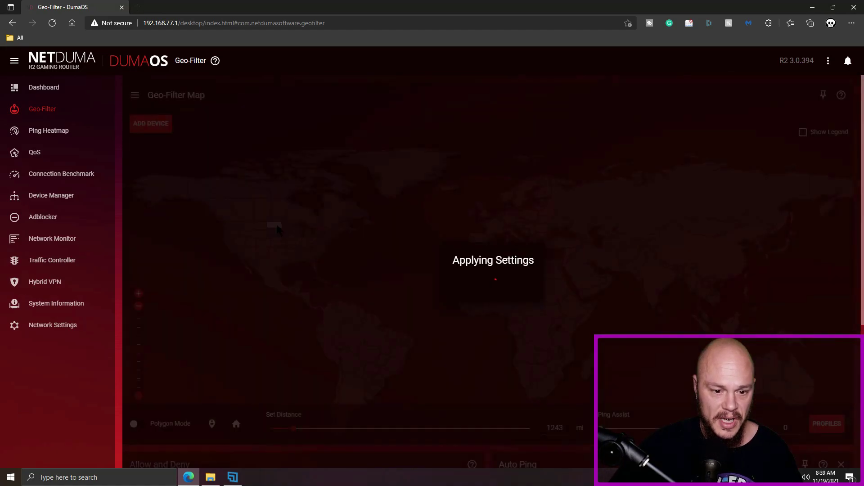
drag(293, 429, 275, 428)
- Move the home location to the west-central United States and increase the filter distance to 880 miles
click(212, 423)
click(265, 243)
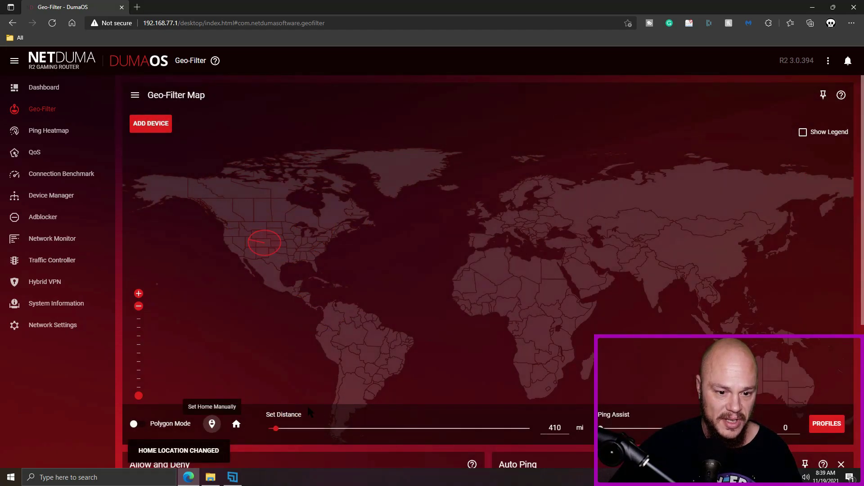
click(277, 429)
drag(276, 429, 286, 429)
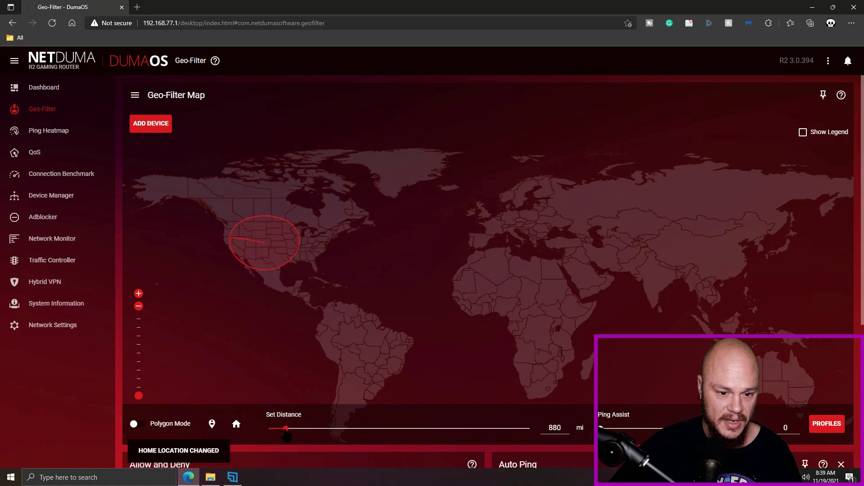
- Place the home location in the Pacific Ocean west of Mexico with a 69-mile distance, and set Ping Assist to 50
click(212, 424)
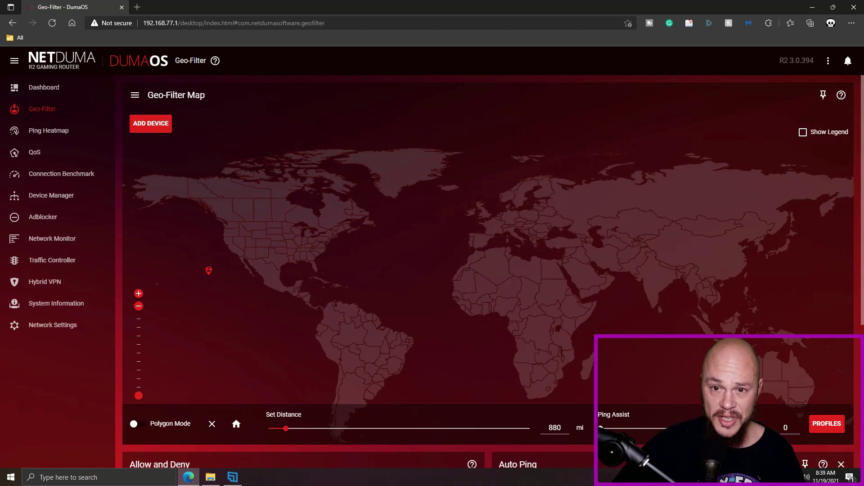
click(209, 274)
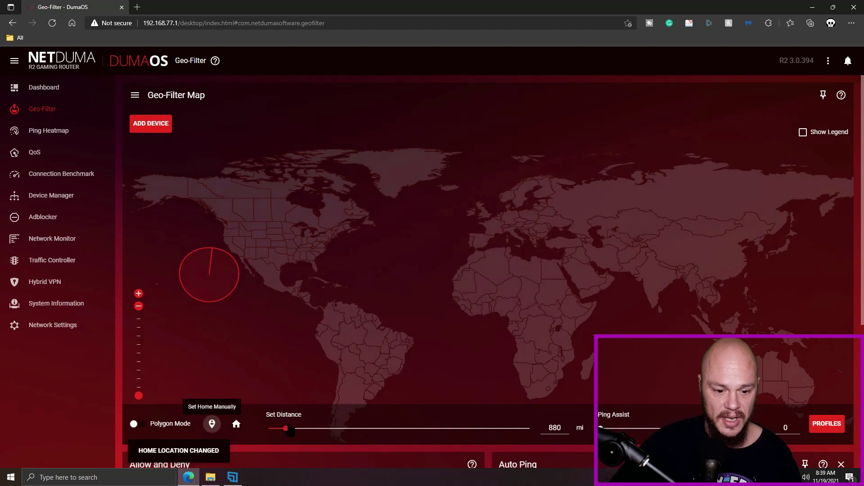
drag(285, 429, 264, 436)
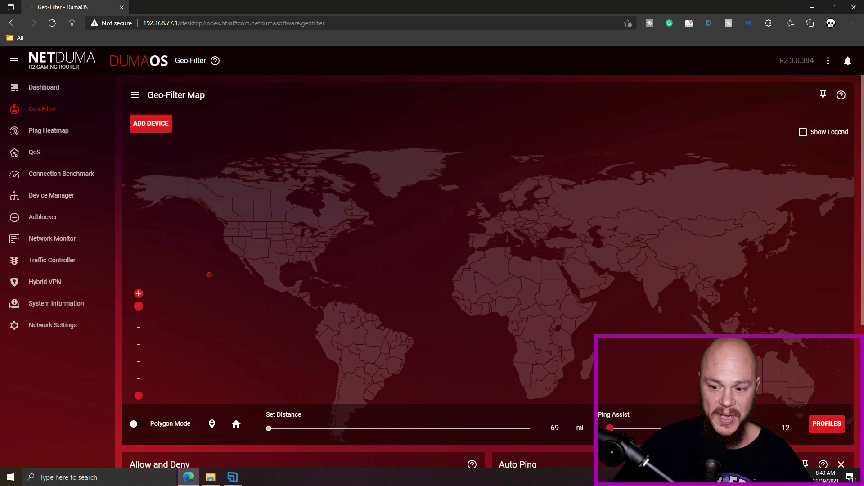
drag(611, 429, 641, 435)
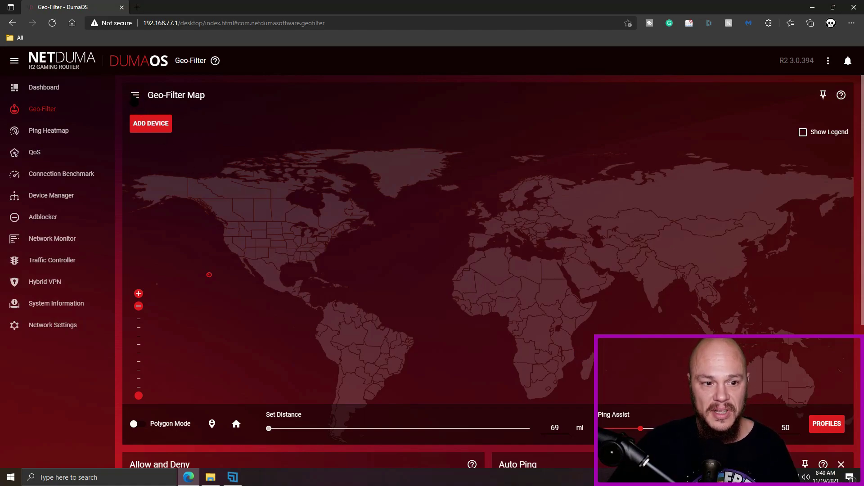
- Turn Auto Ping Host off and back on in the Geo-Filter map options, and close the options
click(135, 95)
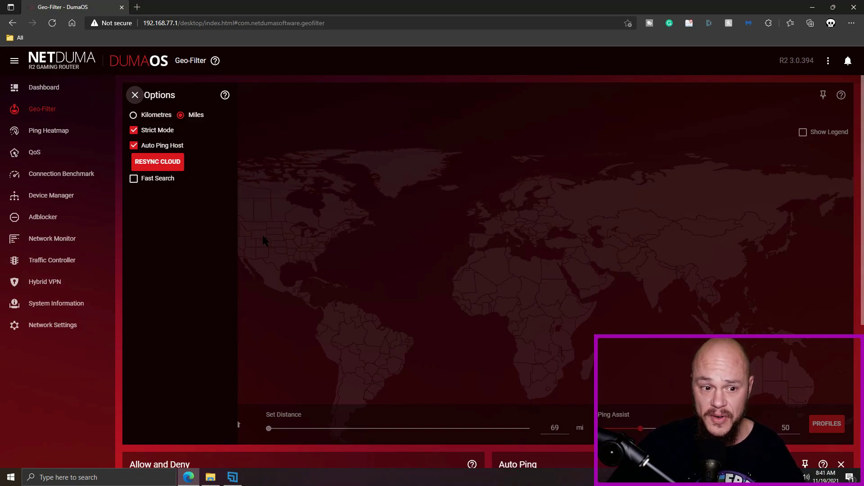
click(134, 147)
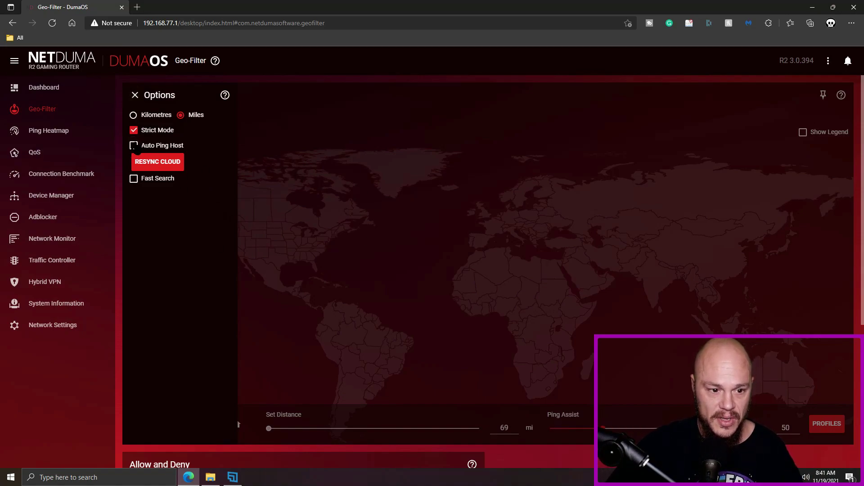
click(134, 146)
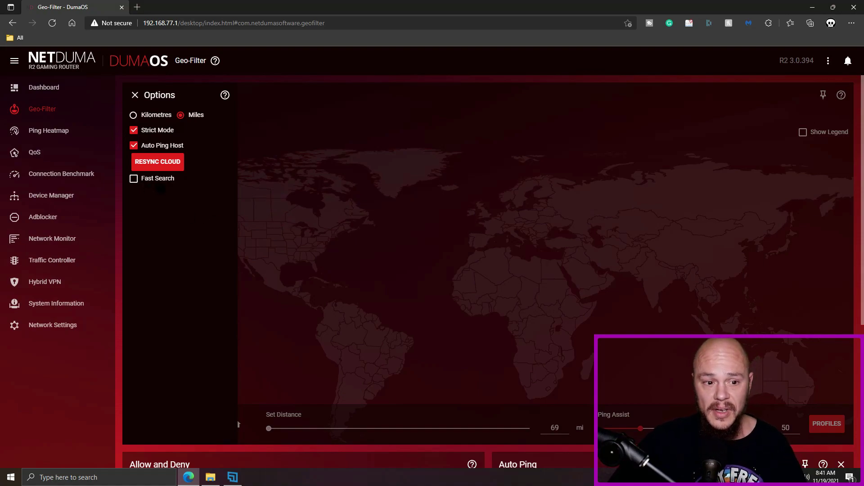
click(262, 310)
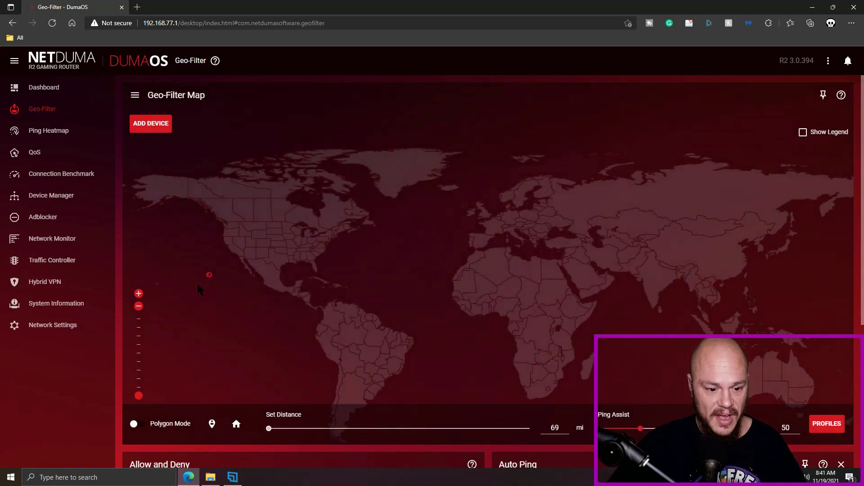
- Turn Polygon Mode on for the Geo-Filter map and back off
click(142, 426)
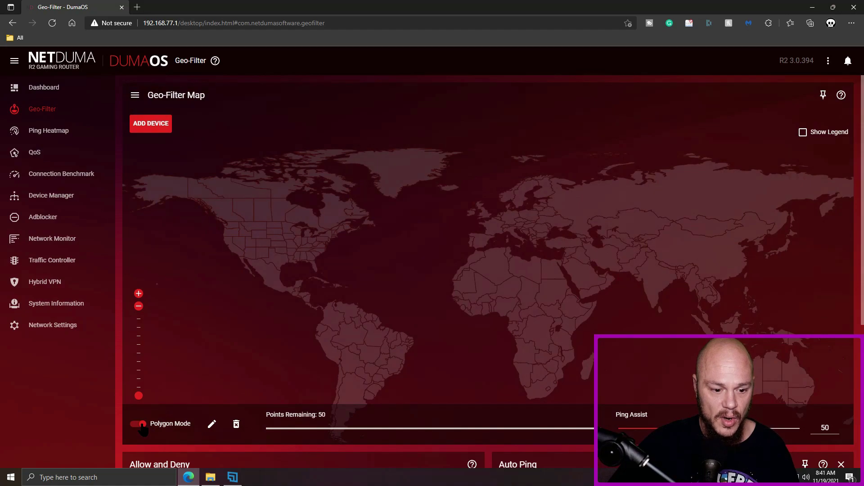
click(142, 427)
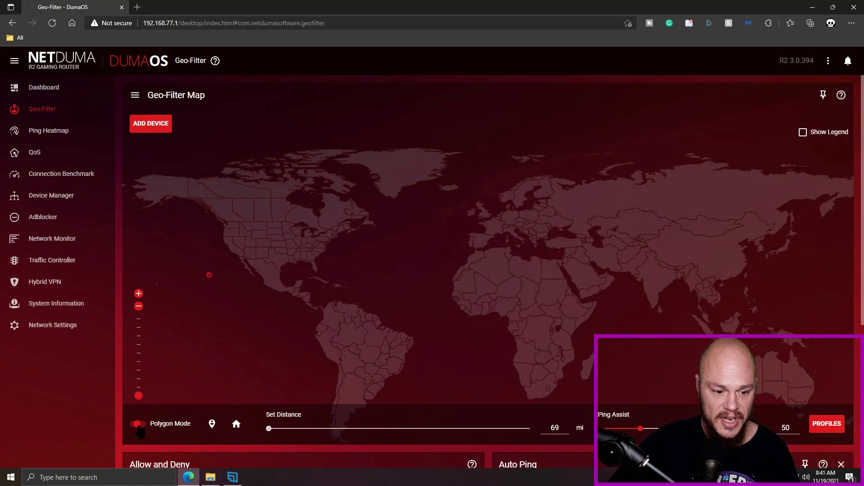
- Turn Polygon Mode on for the Geo-Filter map, start polygon drawing, and stop it without placing any points
click(142, 427)
click(212, 424)
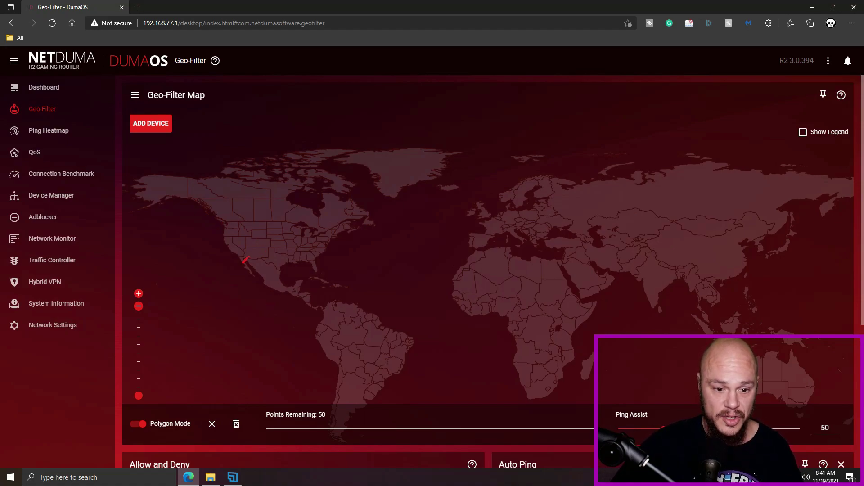
click(212, 425)
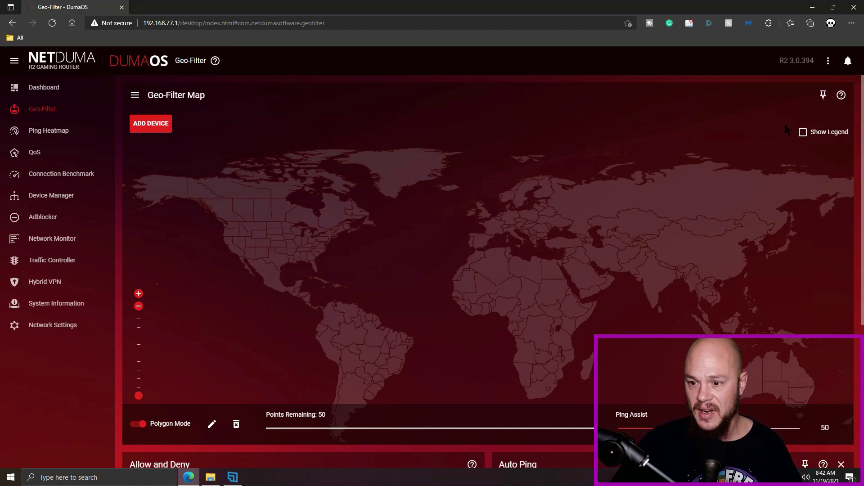
- Show and hide the Geo-Filter map legend, and review the gaming devices available to add without adding one
click(803, 133)
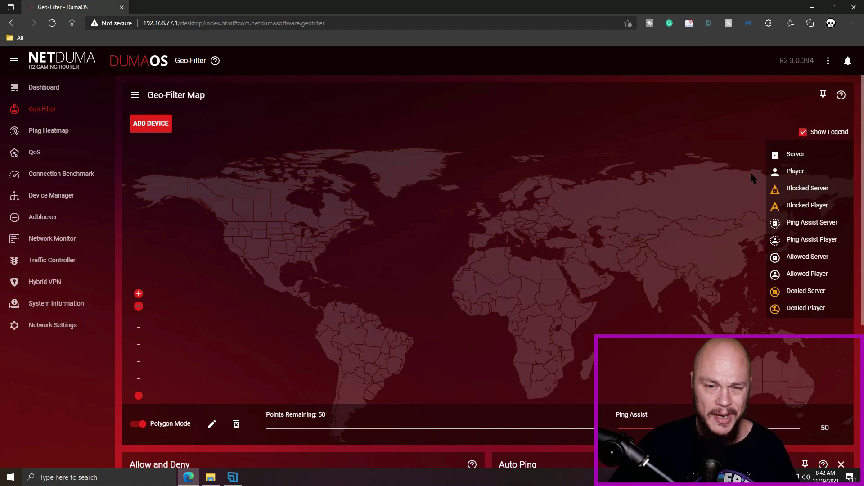
click(803, 135)
click(159, 126)
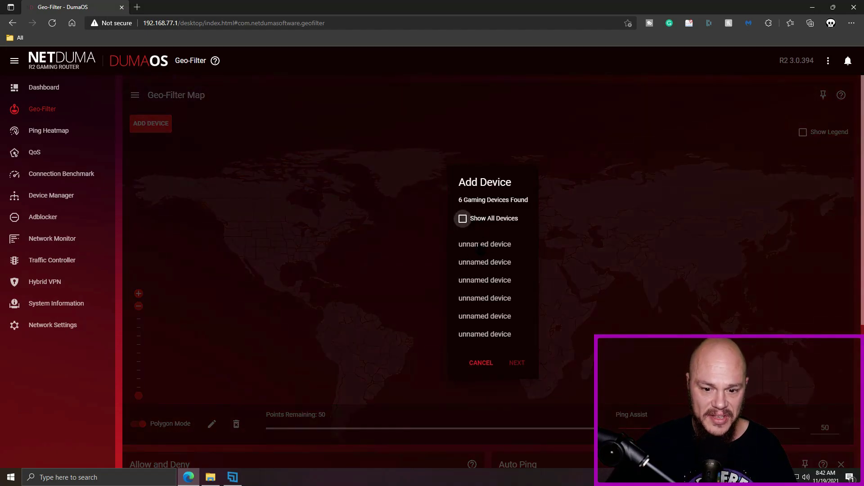
scroll(483, 332, down, 3)
scroll(483, 332, up, 3)
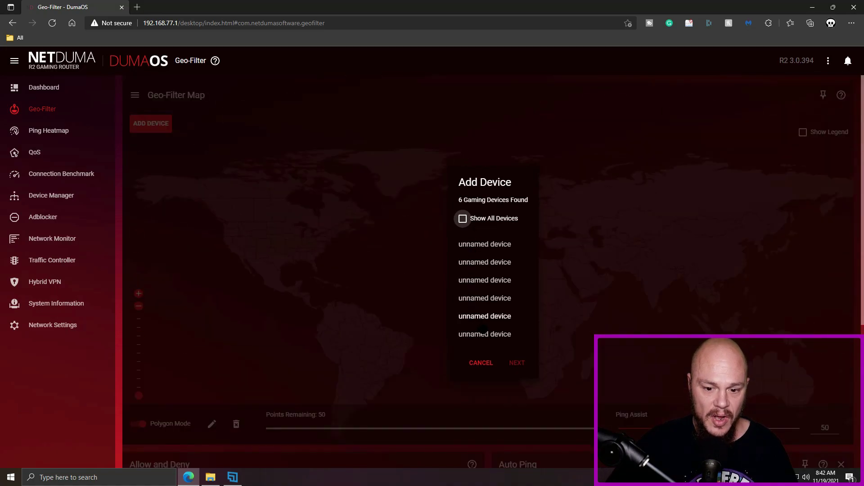
click(481, 364)
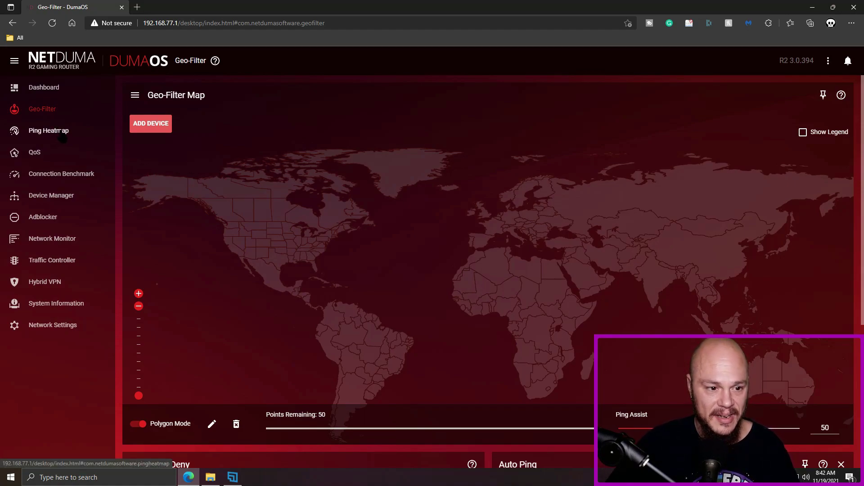
- Ping the Call of Duty: Vanguard servers in the Ping Heatmap and examine their locations and latencies
click(49, 131)
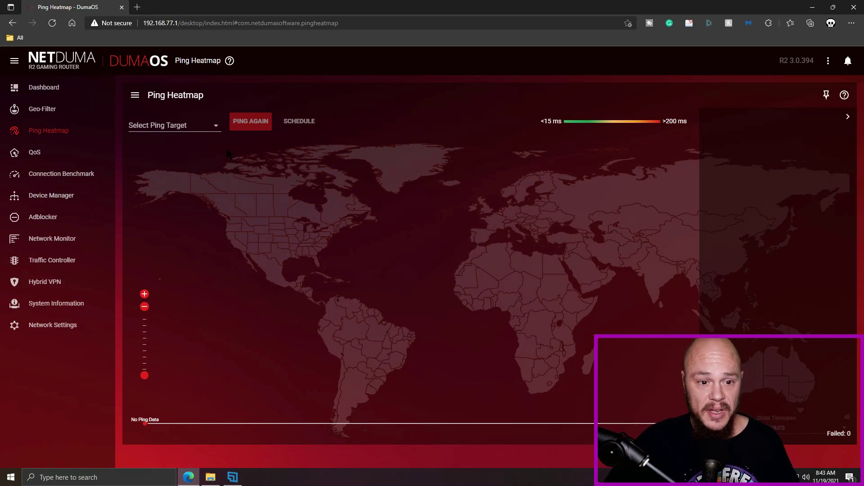
click(216, 128)
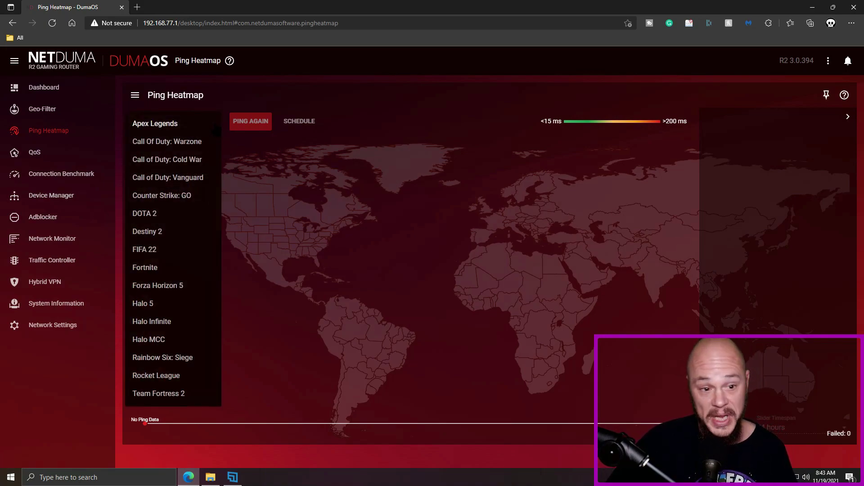
click(196, 178)
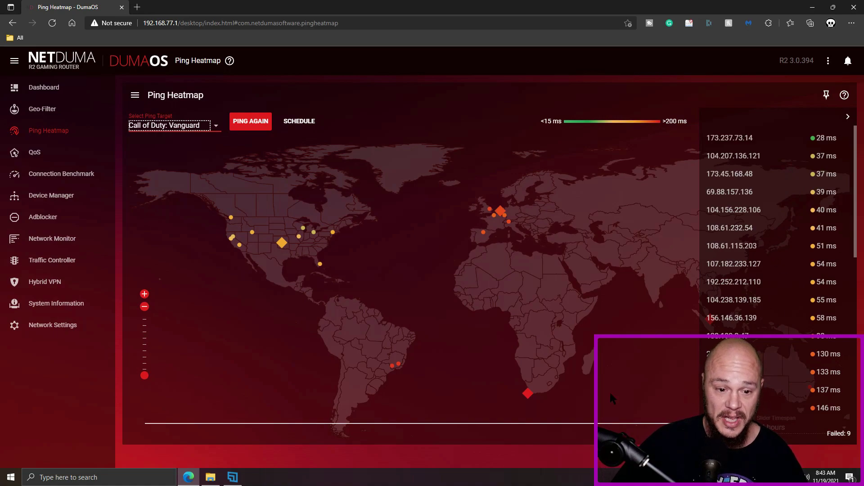
mouse_move(487, 229)
mouse_move(492, 213)
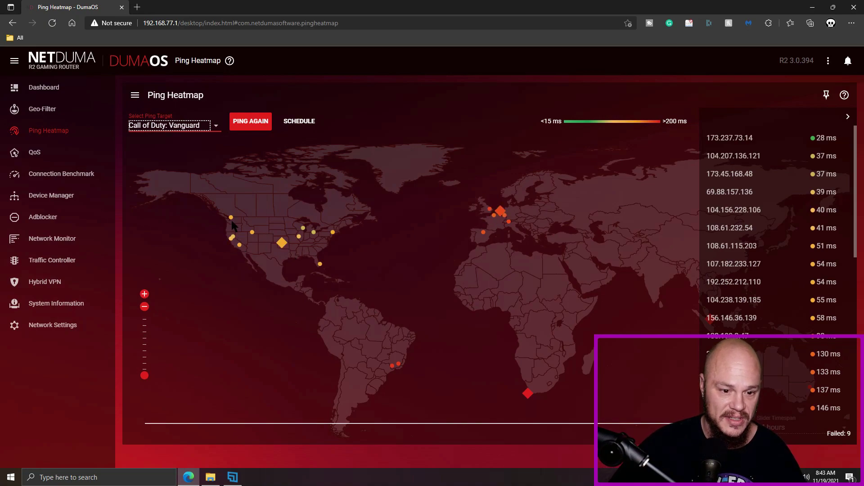
- Draw a small four-point square polygon over the Texas area on the Geo-Filter map and finish drawing
click(44, 117)
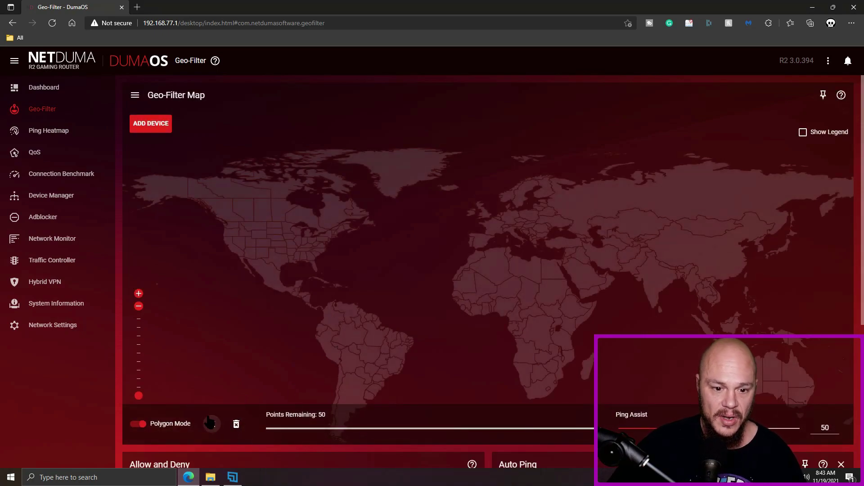
click(211, 424)
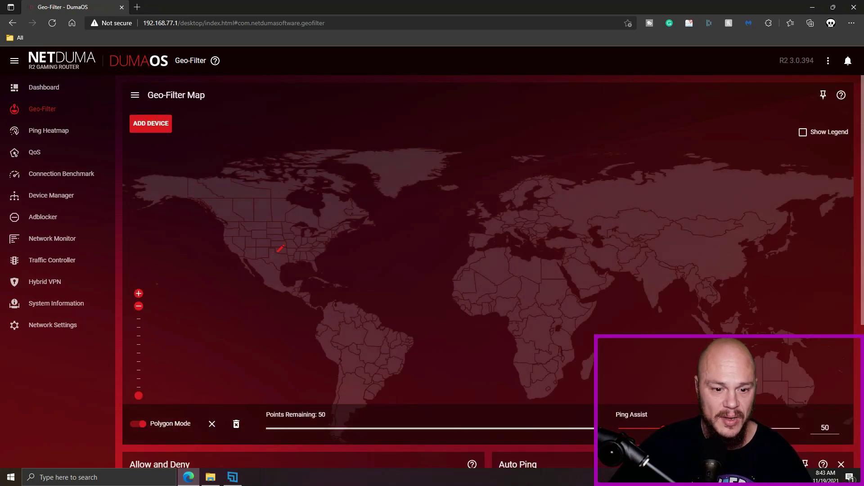
click(278, 253)
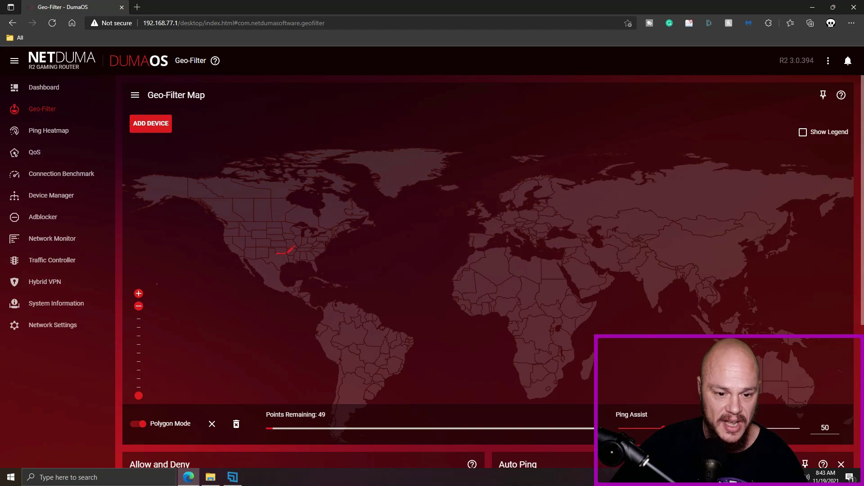
click(288, 254)
click(285, 262)
click(277, 263)
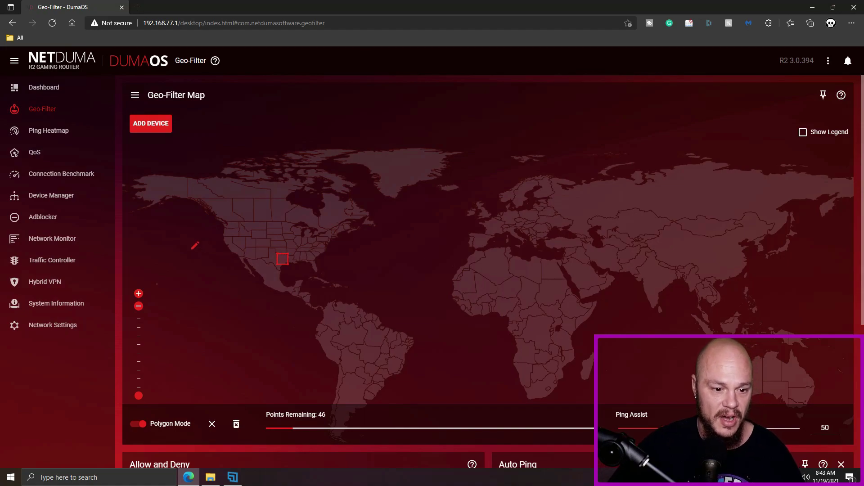
click(212, 425)
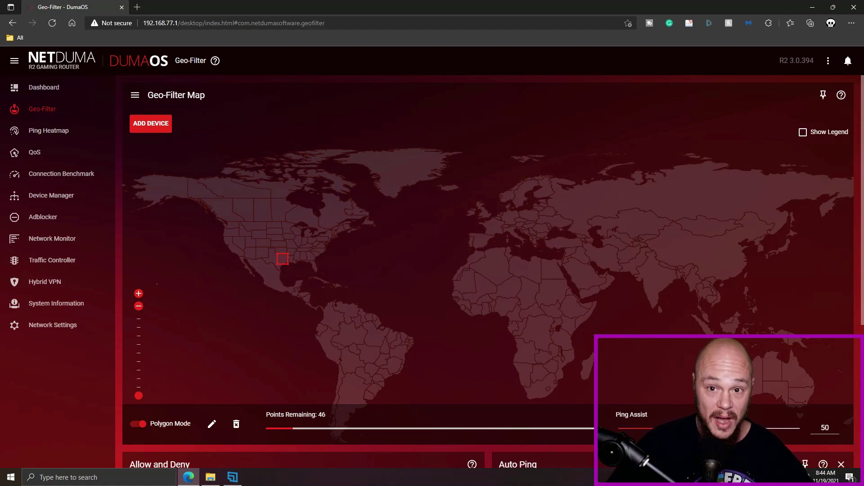
- Set the Geo-Filter's Ping Assist to 0, raise it to 50, and return it to 0
drag(654, 429, 619, 428)
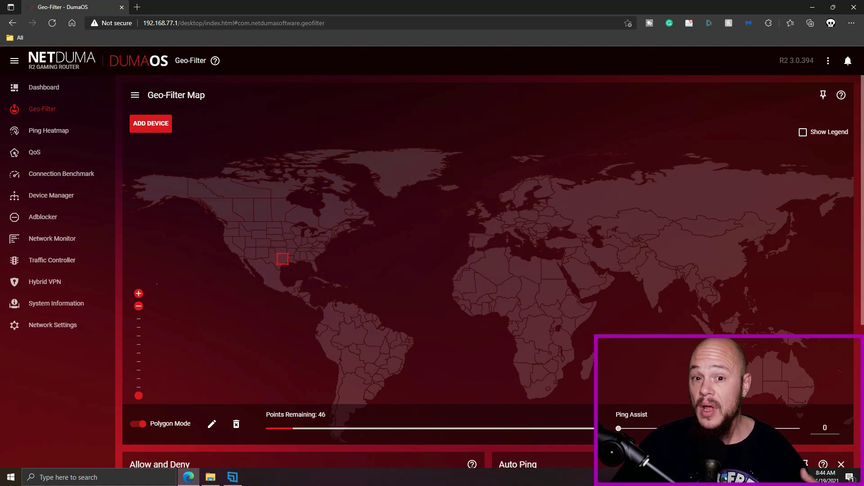
drag(619, 428, 662, 428)
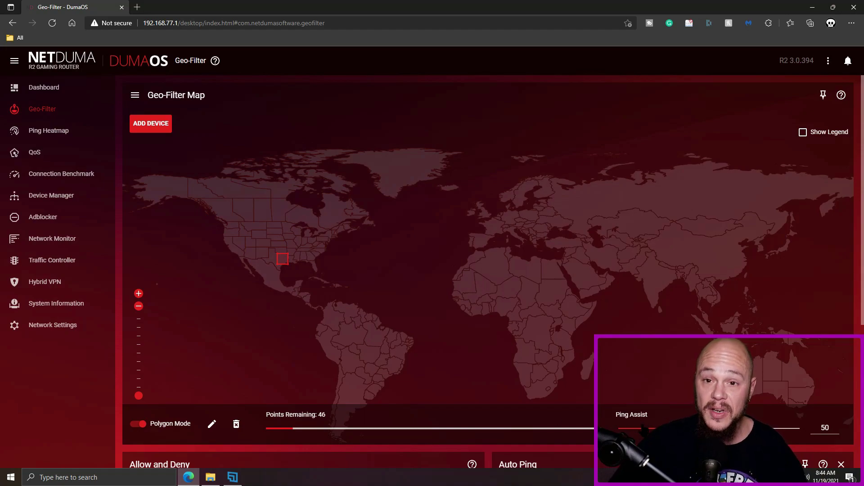
drag(709, 428, 618, 428)
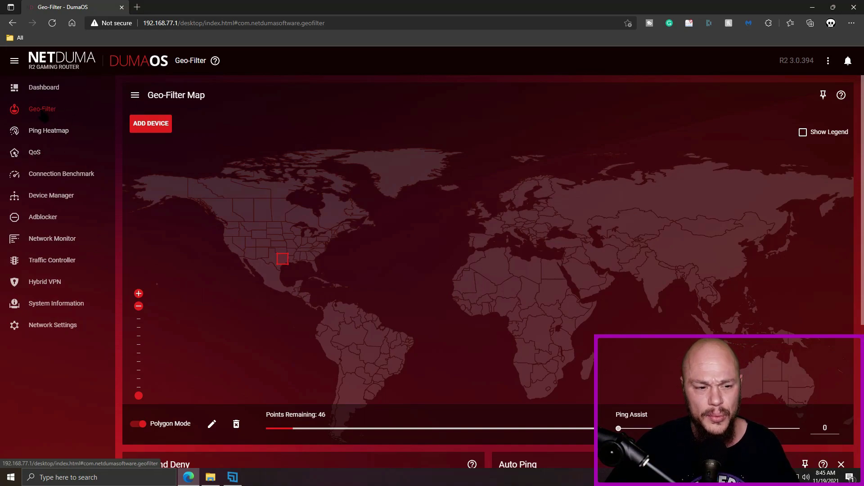
- Open the QoS page and review its congestion control, bandwidth allocation, traffic prioritization and traffic overview sections
click(36, 153)
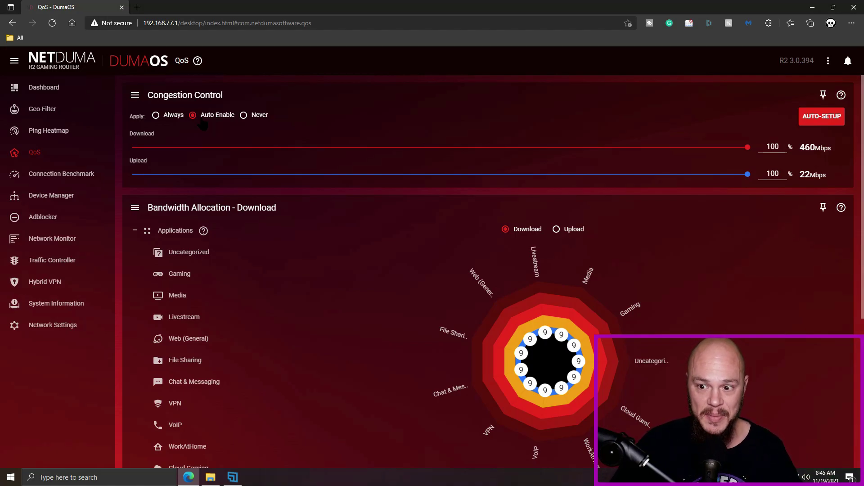
scroll(373, 331, down, 5)
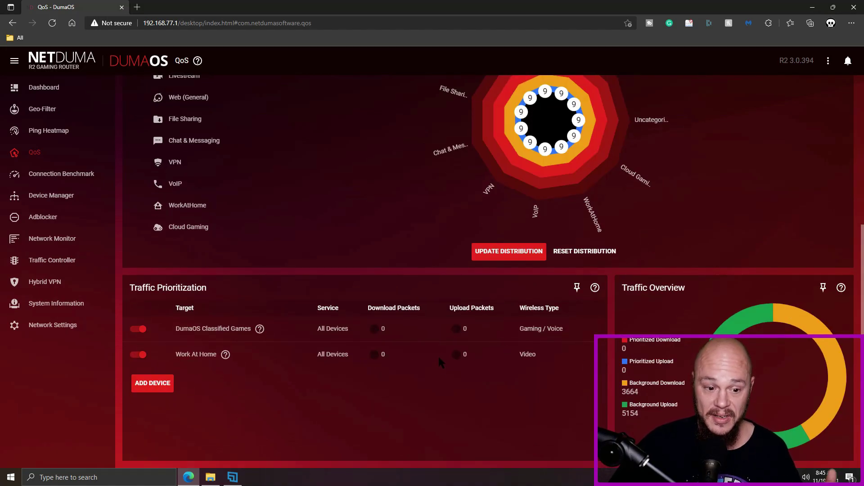
scroll(460, 350, up, 5)
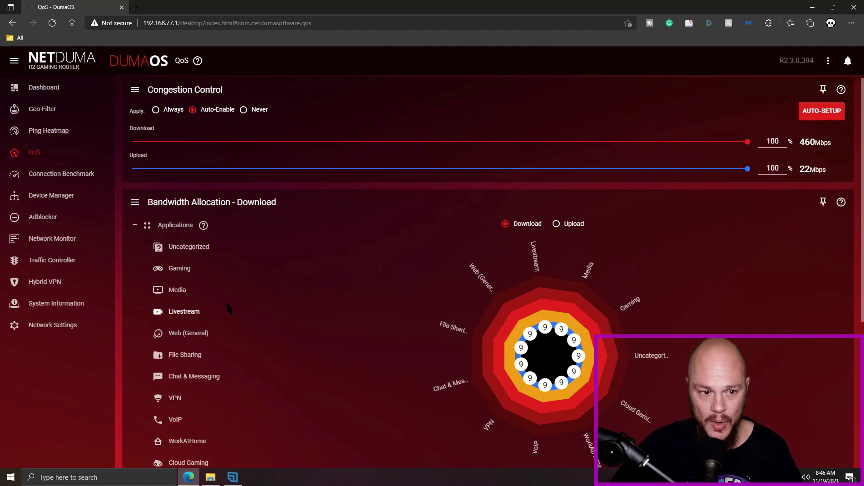
- Review the standard and advanced Congestion Control auto-setup dialogs and cancel them without starting a test
click(819, 111)
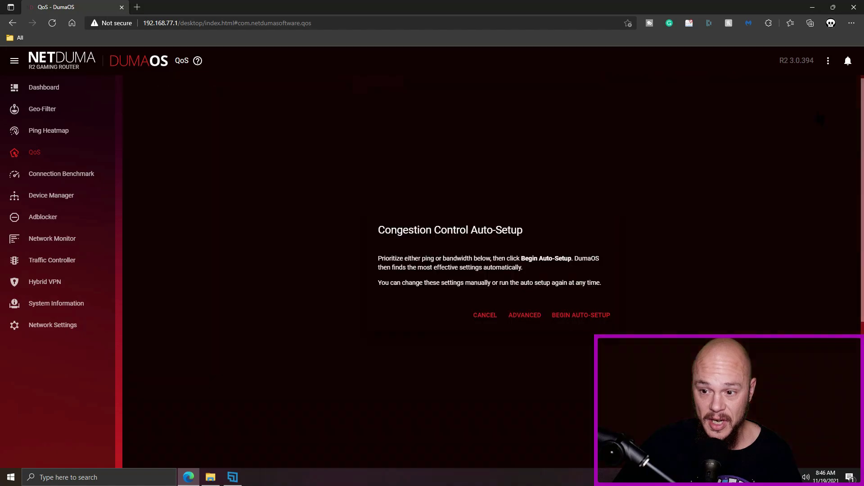
click(521, 315)
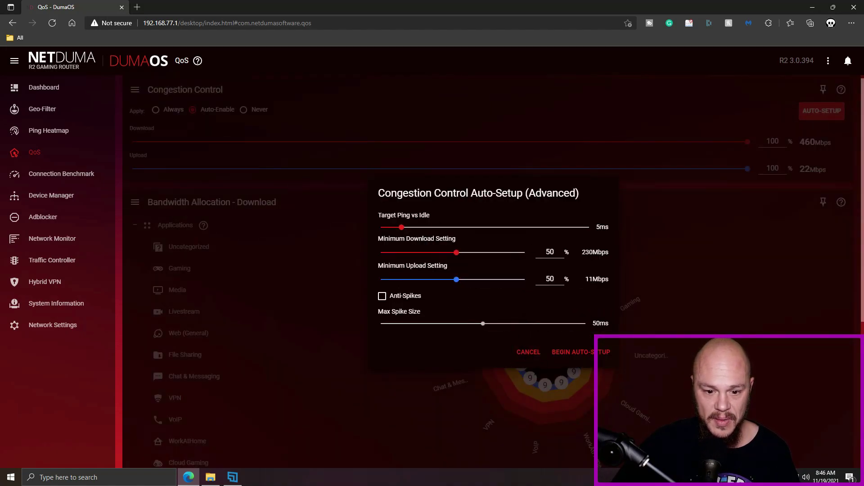
click(529, 352)
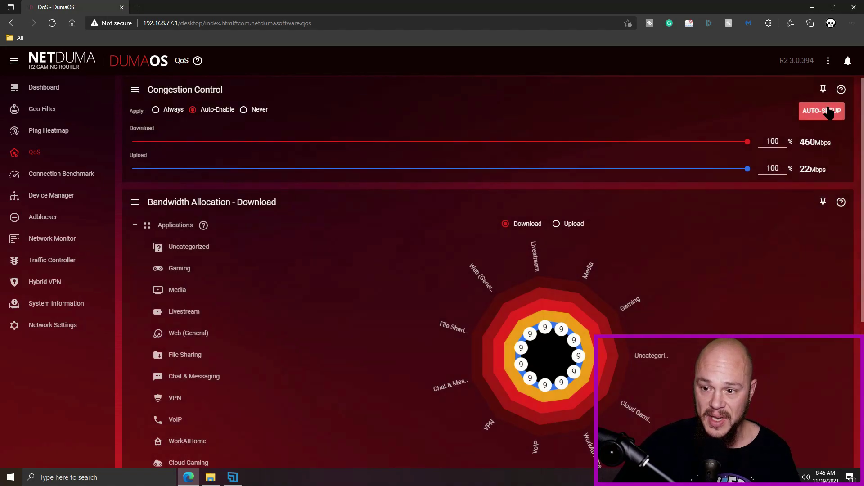
click(819, 117)
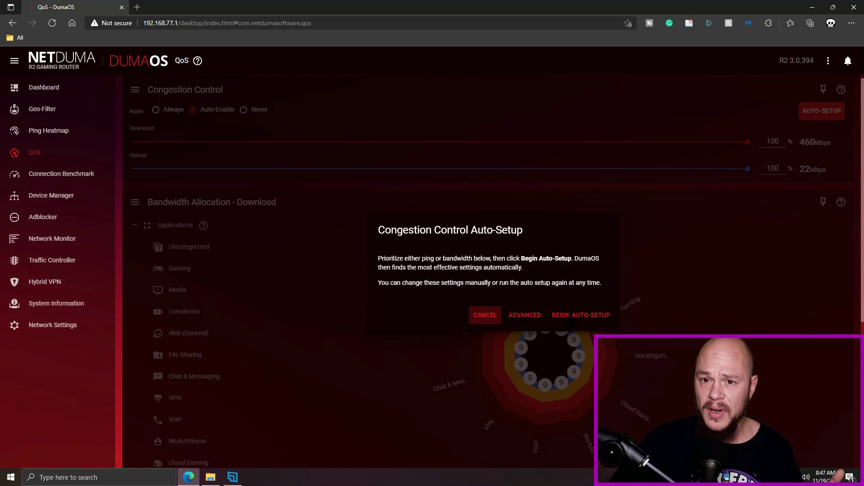
click(495, 315)
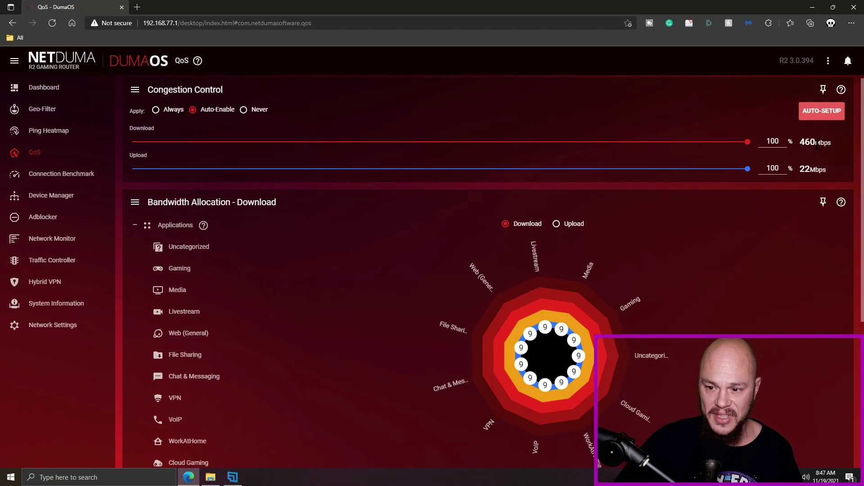
- Run the Congestion Control auto-setup and save its settings of 50% download and 50% upload
click(821, 114)
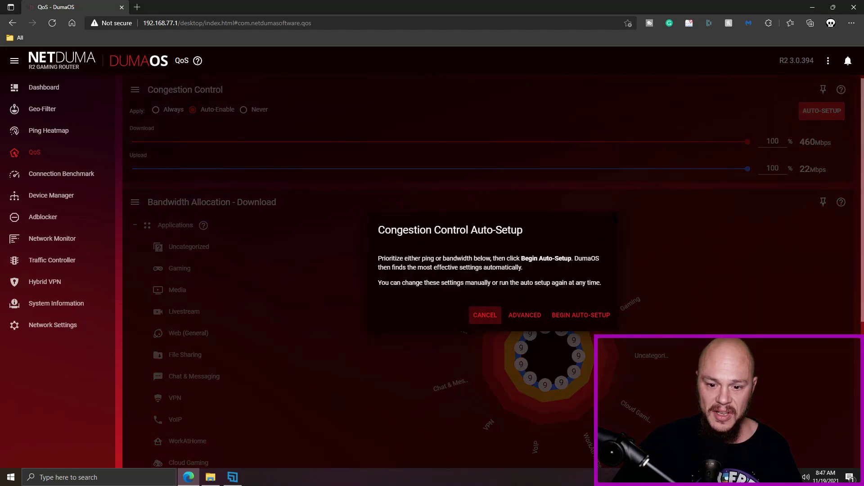
click(581, 315)
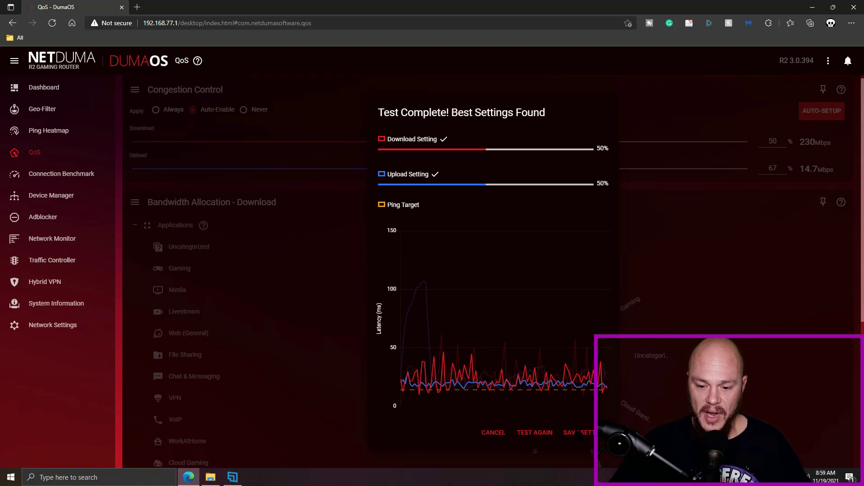
click(584, 437)
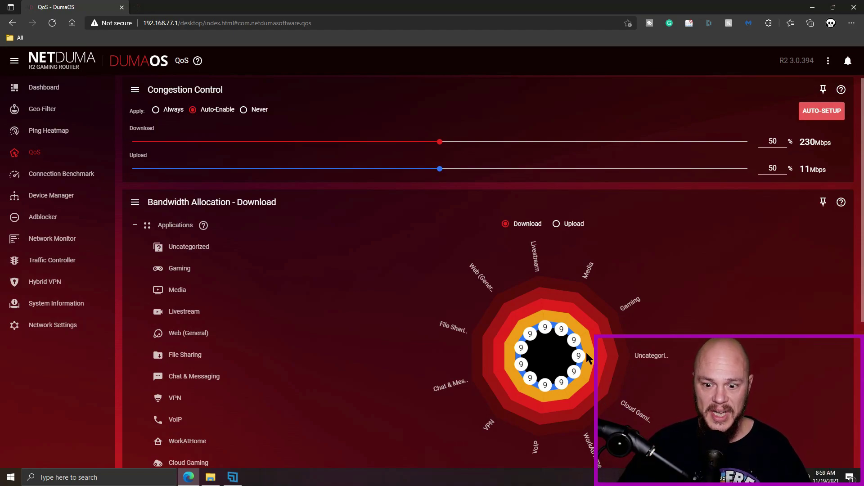
- Review the Bandwidth Allocation options for sharing excess bandwidth and allocating by devices or applications, and close them
click(135, 203)
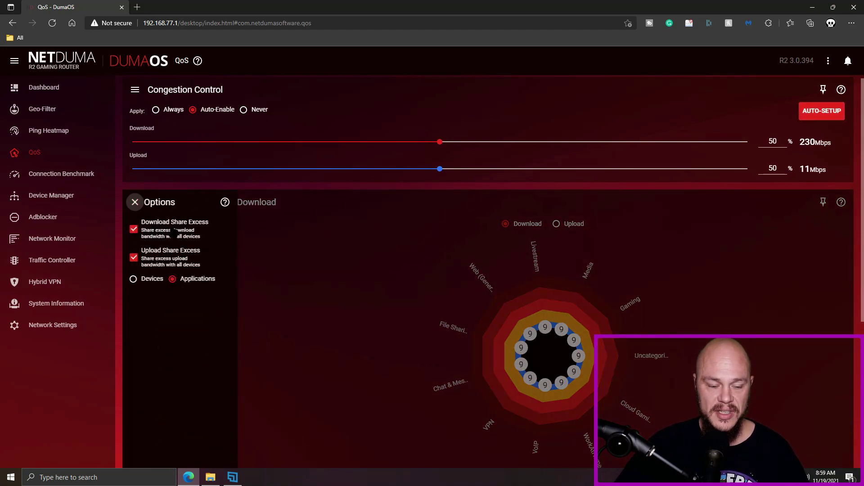
click(326, 269)
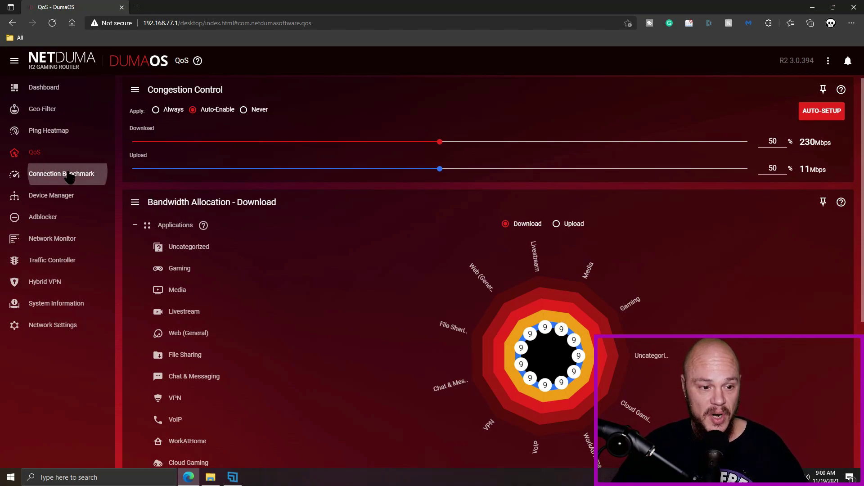
- Run a connection test in Connection Benchmark covering speed, ping and ping under load
click(42, 174)
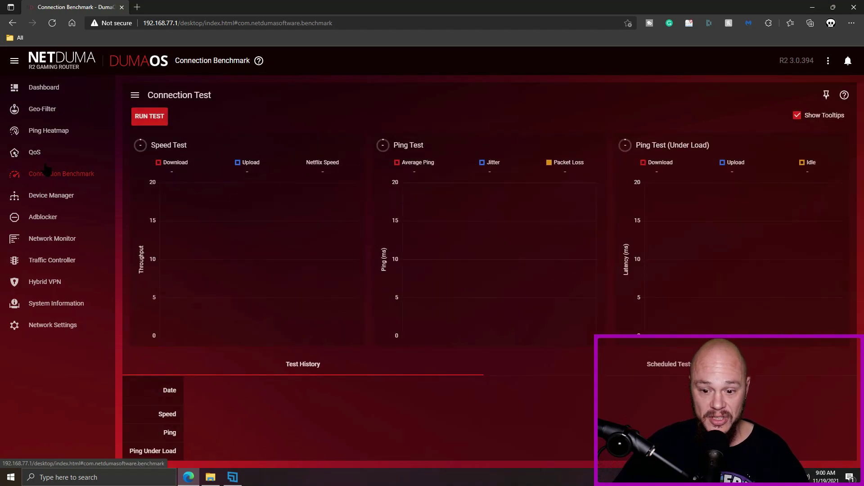
click(161, 121)
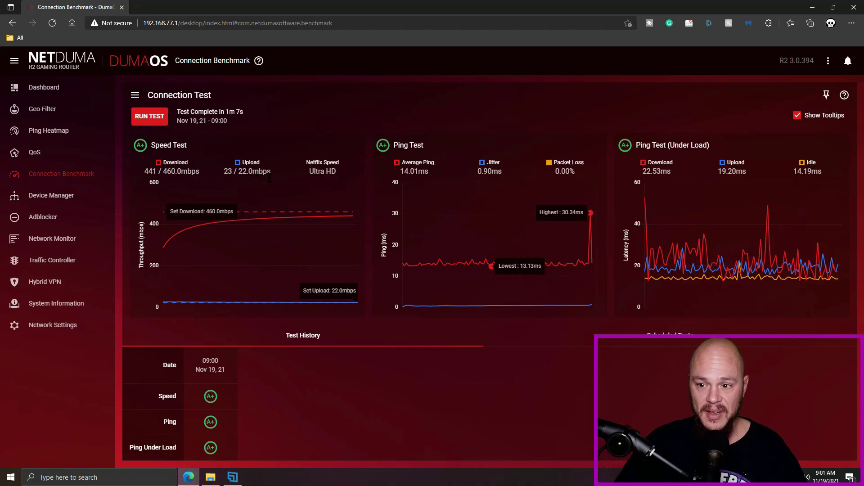
- Review the Add Scheduled Test options in Connection Benchmark and close them without adding a test
click(678, 334)
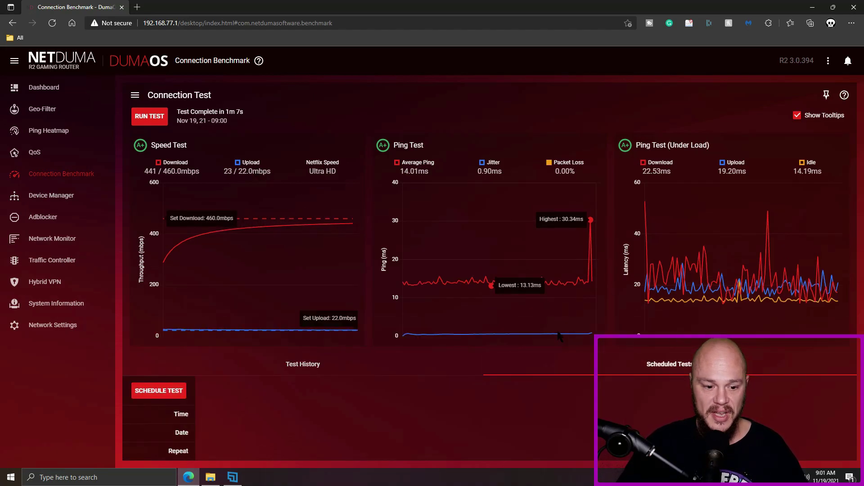
click(151, 391)
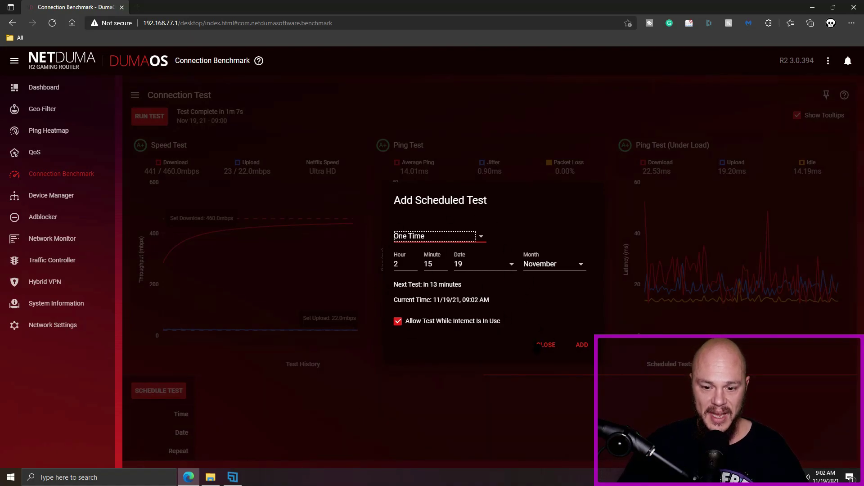
click(546, 345)
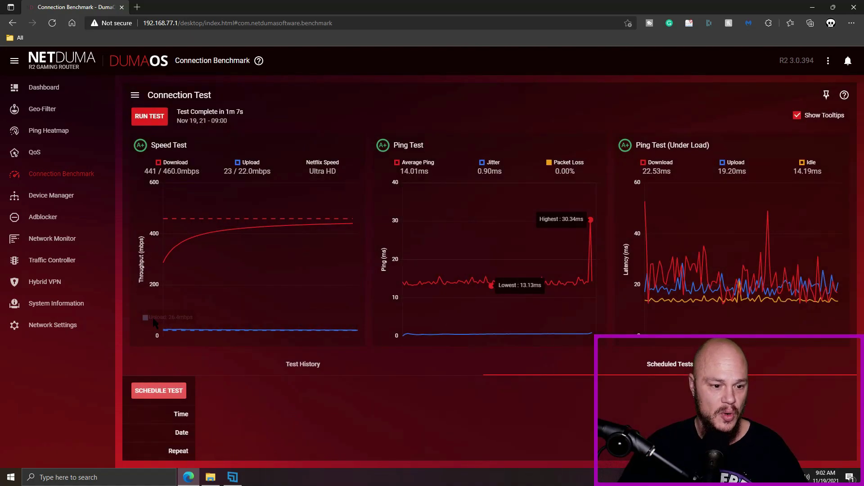
- Open Device Manager and view the Network Map as a tree, returning it to the table layout
click(56, 198)
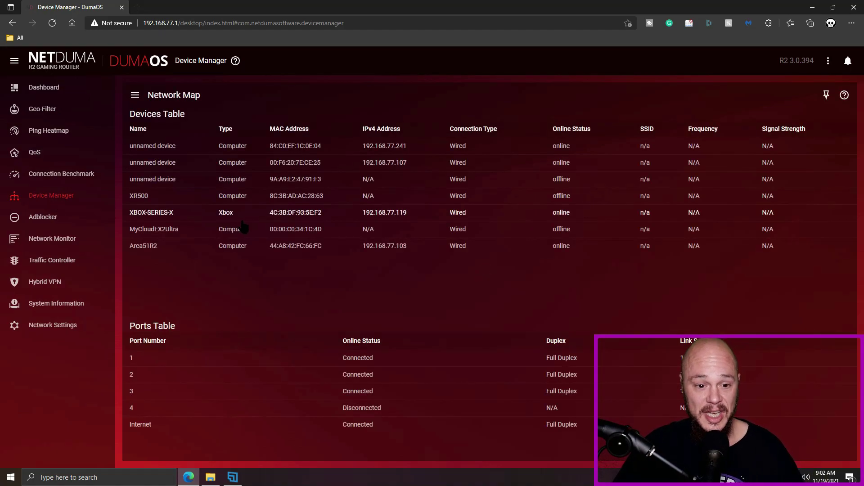
click(136, 95)
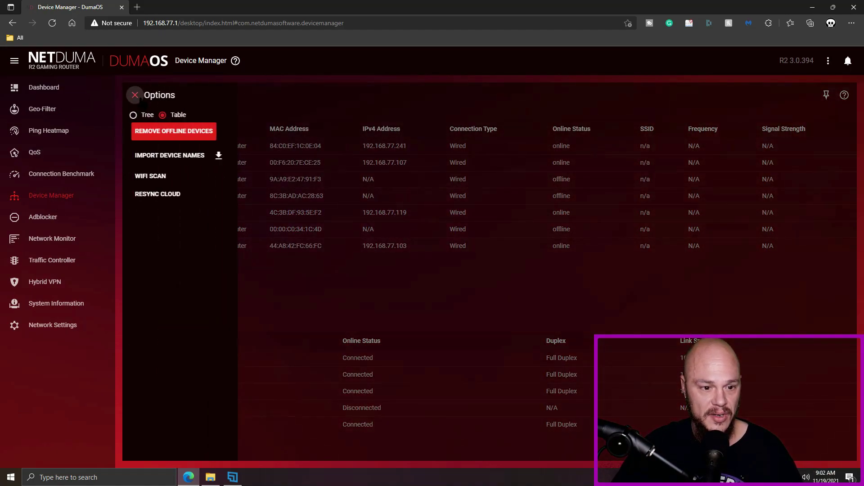
click(133, 115)
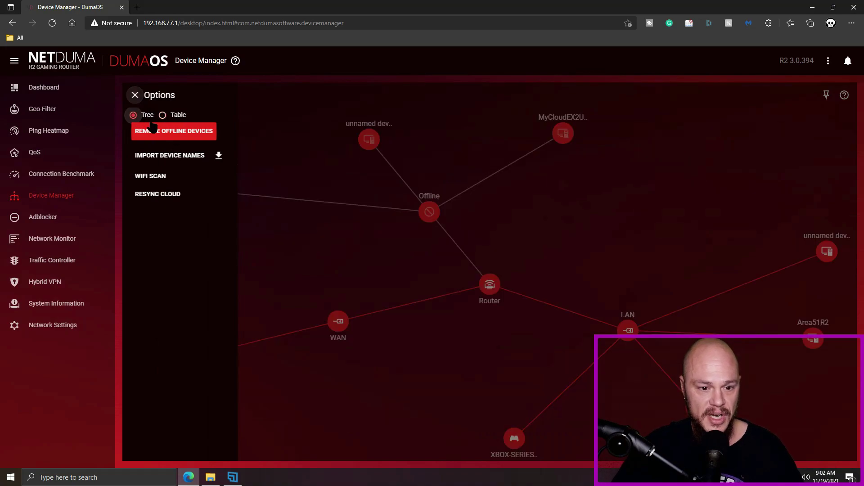
click(576, 214)
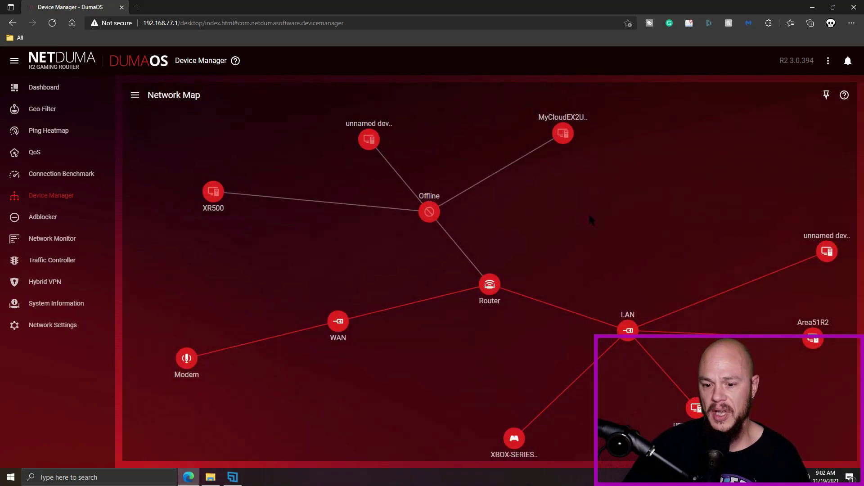
click(135, 95)
click(163, 116)
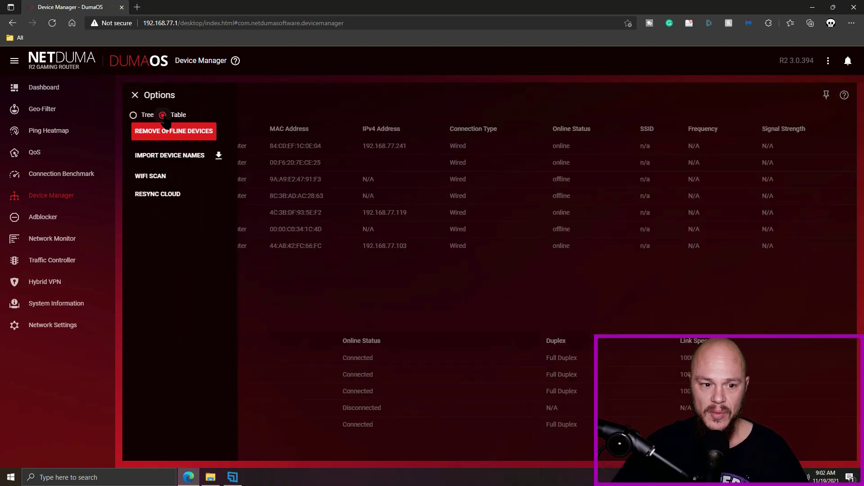
click(306, 100)
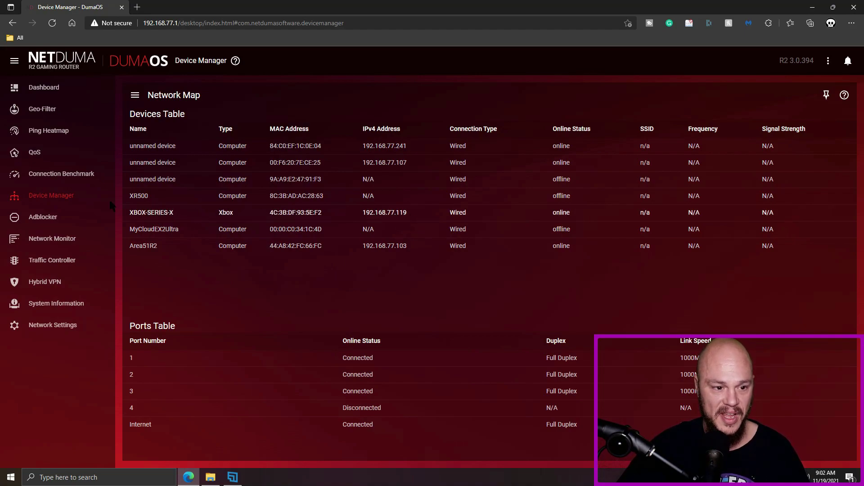
- Add the XBOX-SERIES-X to the Geo-Filter as a console, choosing its mode manually with Filtering Mode disabled
click(47, 115)
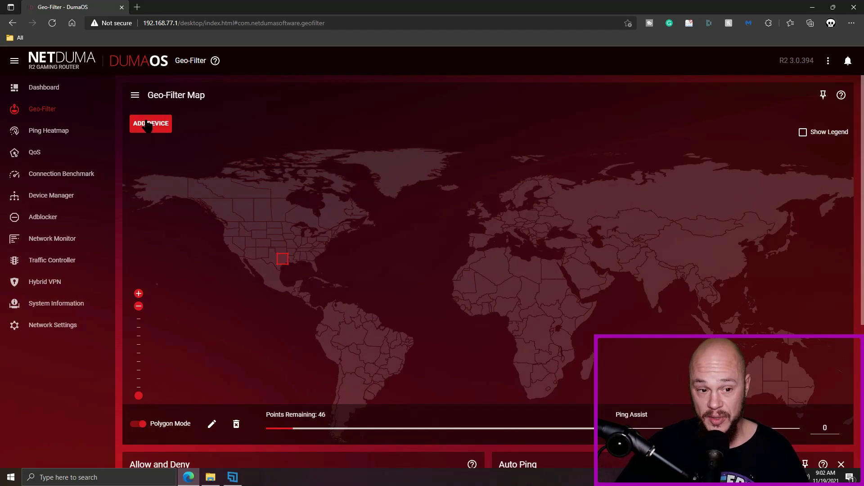
click(162, 128)
click(494, 235)
click(513, 371)
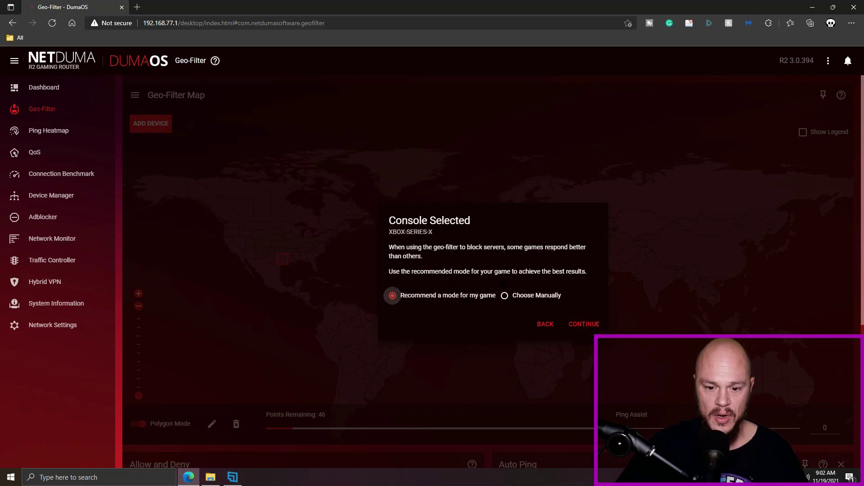
click(505, 296)
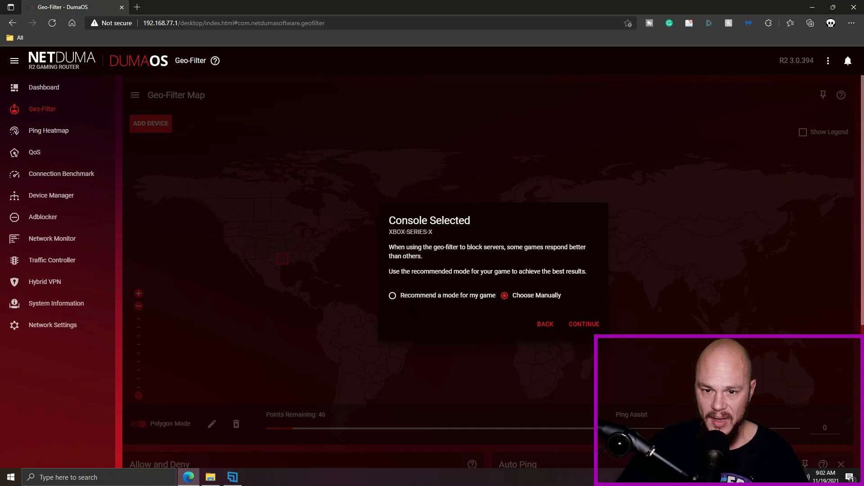
click(585, 325)
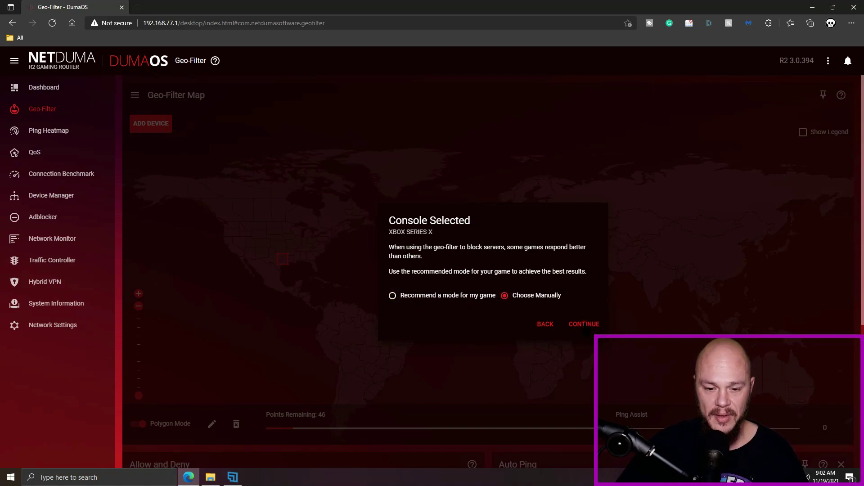
click(401, 302)
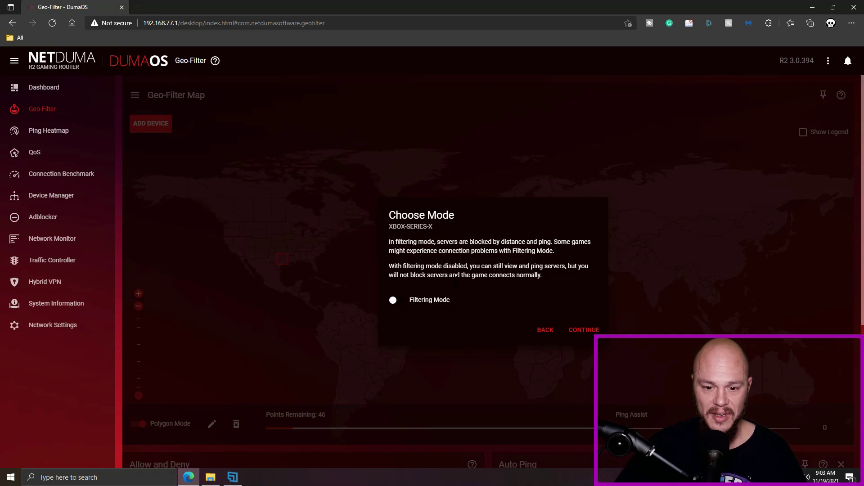
click(578, 332)
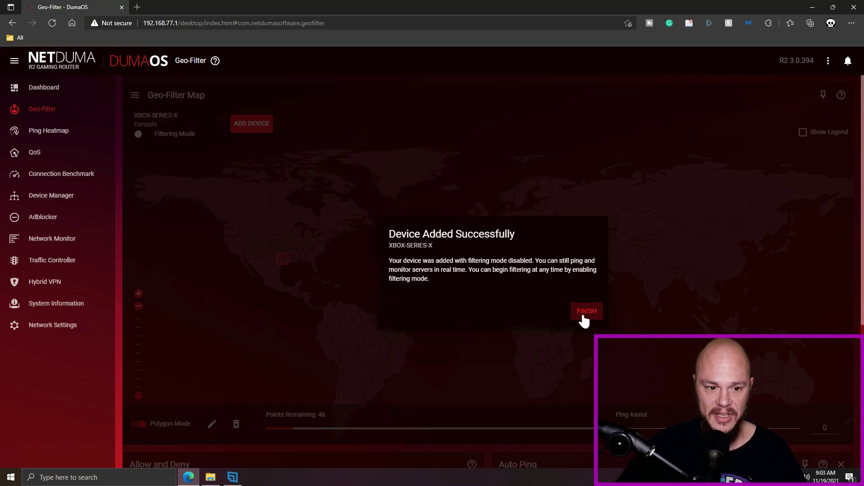
click(586, 312)
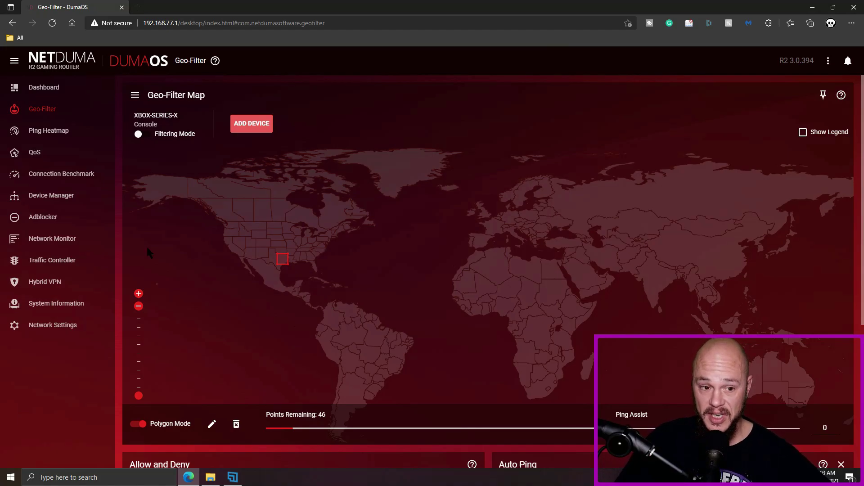
- Toggle Filtering Mode for the XBOX-SERIES-X in the Geo-Filter, ending with it switched on
click(139, 134)
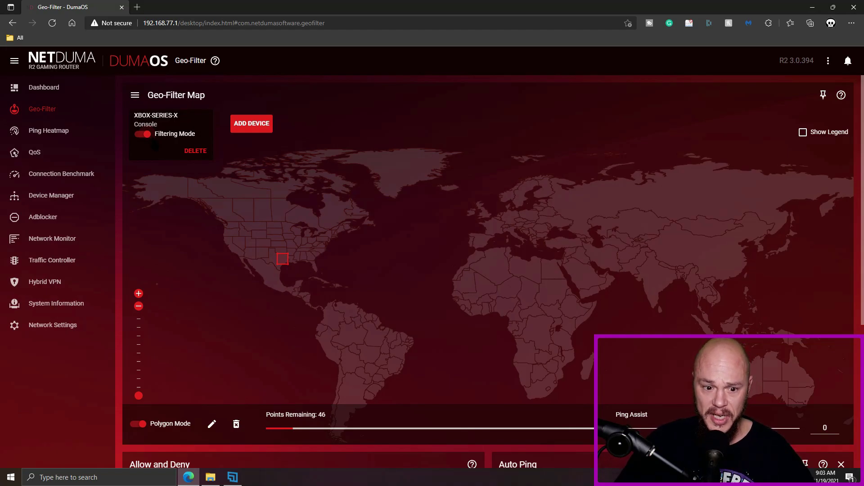
click(145, 137)
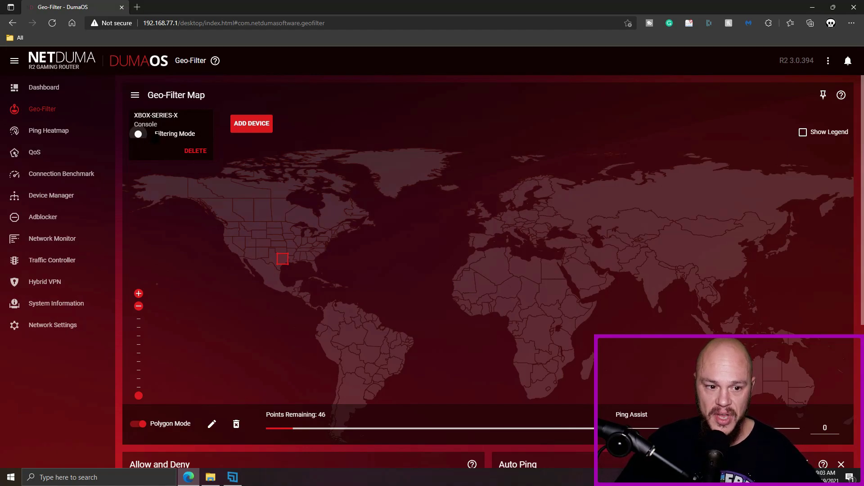
click(143, 134)
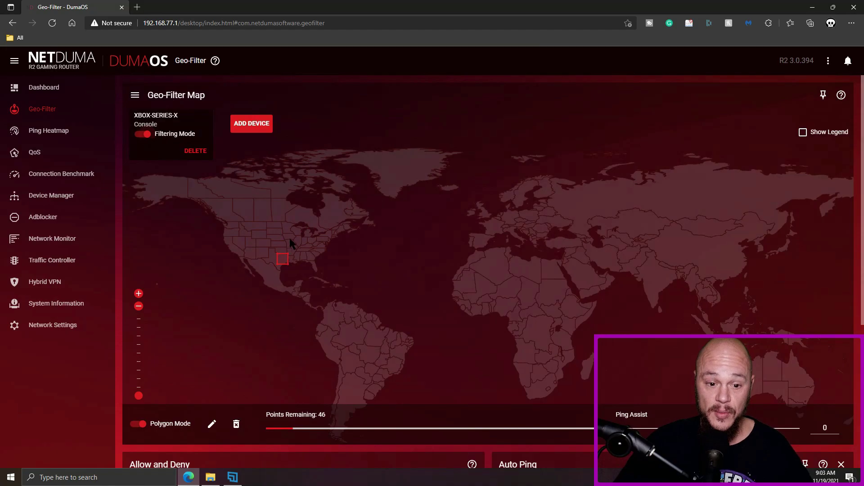
- Review the Geo-Filter Map options for distance units, Strict Mode, Auto Ping Host and Fast Search, and close them
click(135, 95)
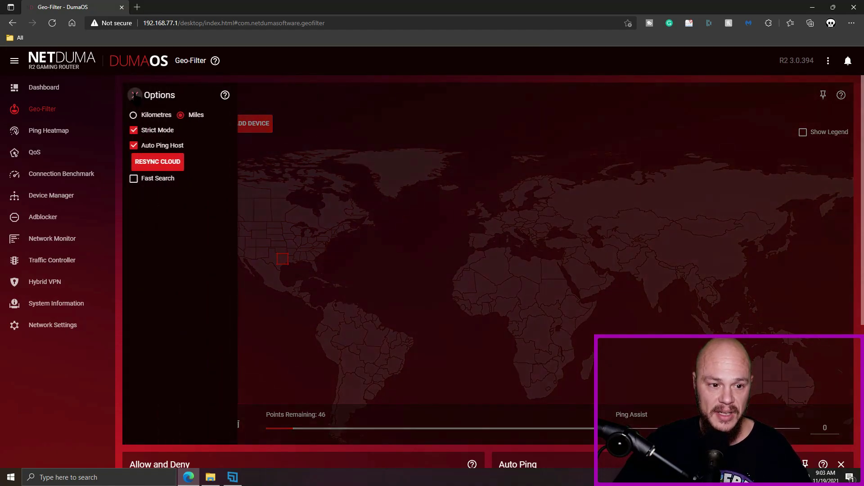
click(134, 146)
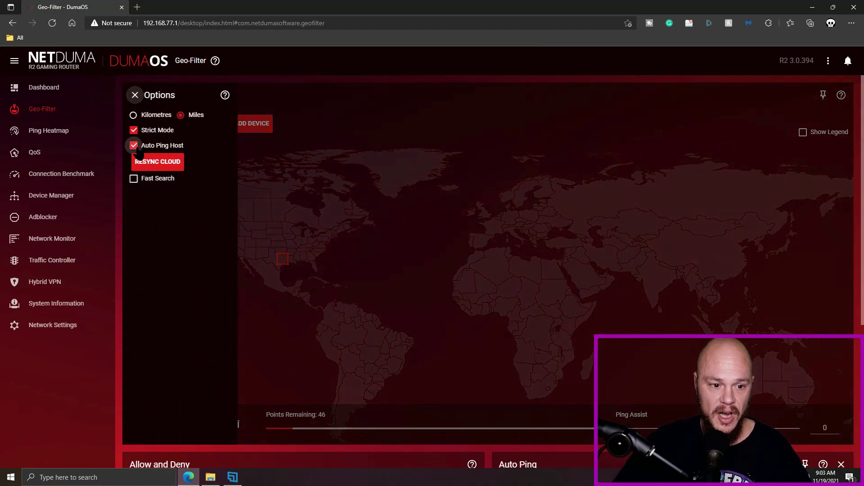
click(341, 186)
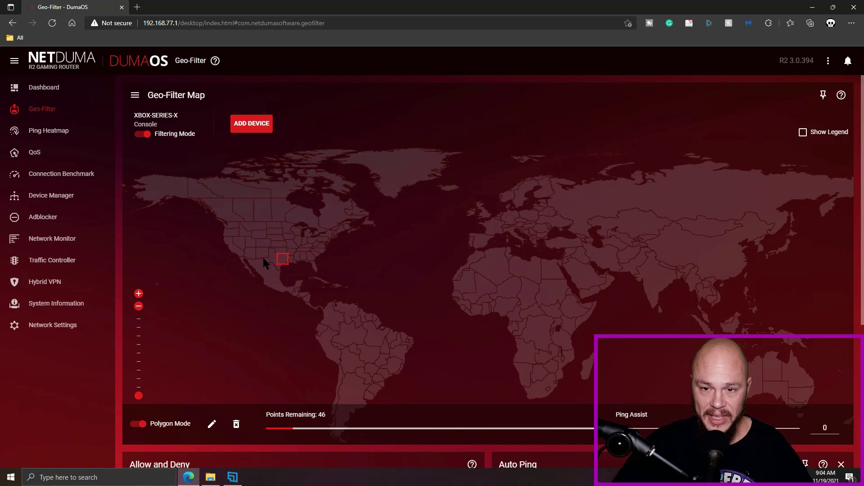
- Inspect the filter polygon on the Geo-Filter Map and turn off Filtering Mode for the XBOX-SERIES-X
scroll(281, 396, down, 3)
scroll(281, 397, up, 5)
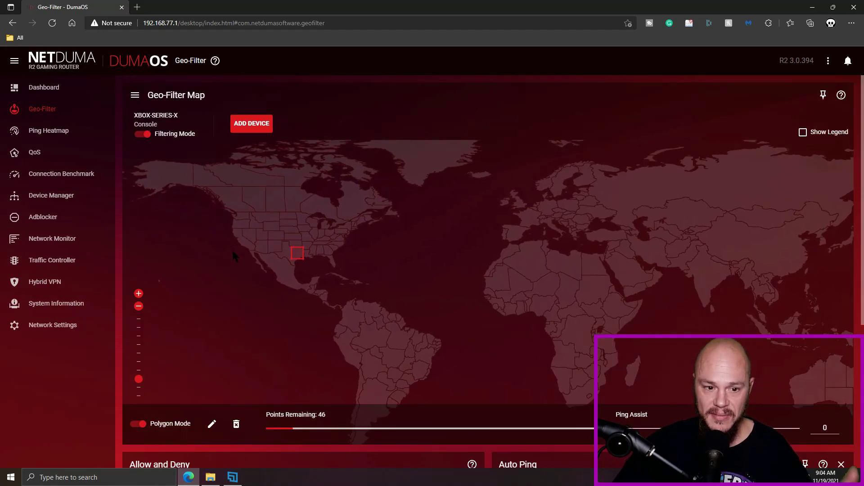
scroll(238, 258, up, 2)
scroll(362, 347, down, 3)
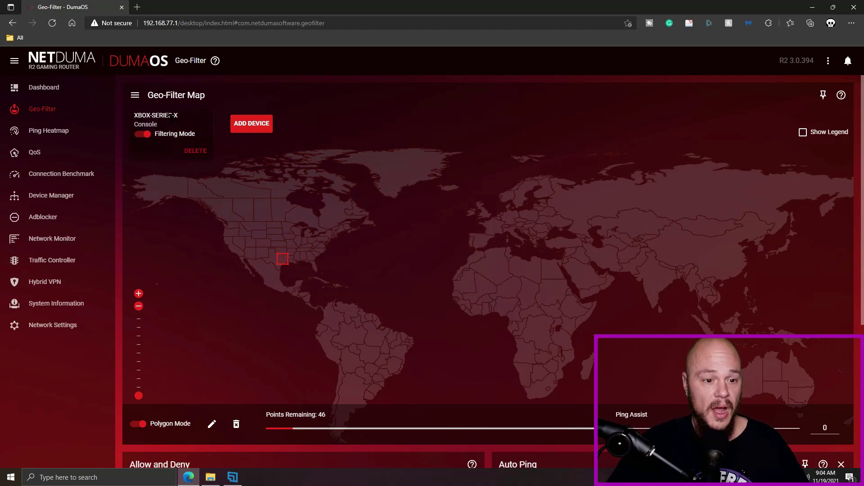
click(143, 134)
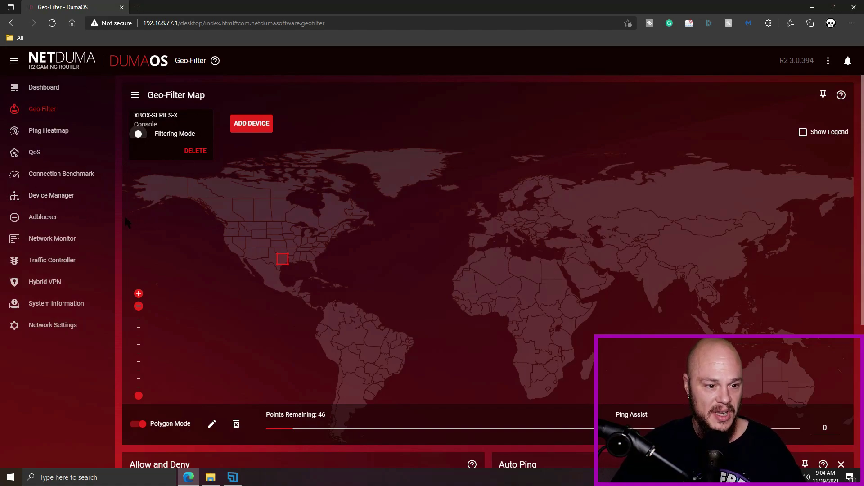
- Open the Adblocker page and enable the Adblocker
click(51, 216)
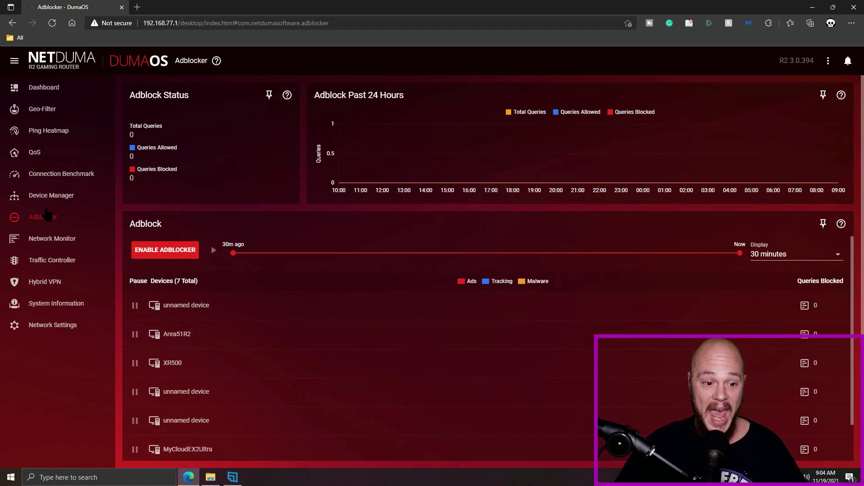
click(175, 250)
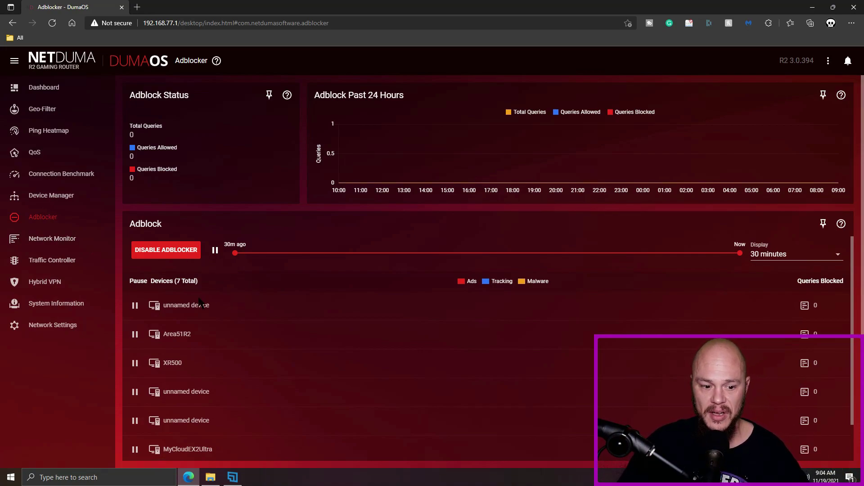
- Disable ad blocking for the XBOX-SERIES-X and resume it
scroll(203, 300, down, 4)
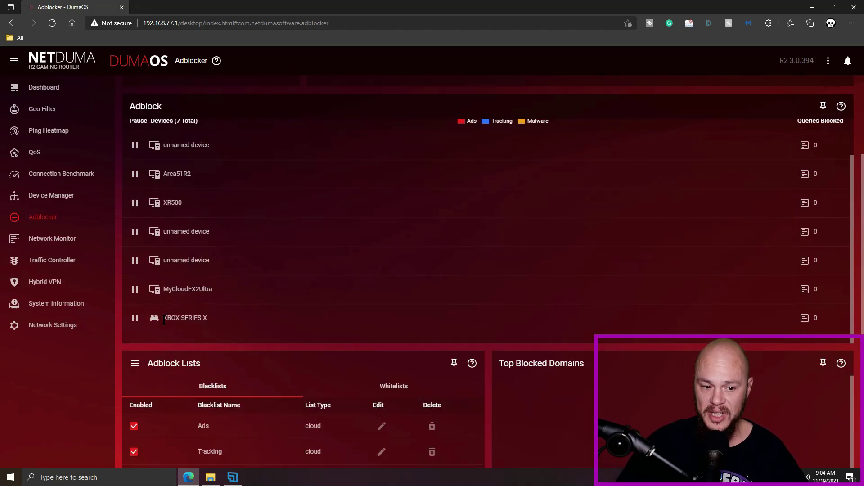
click(135, 319)
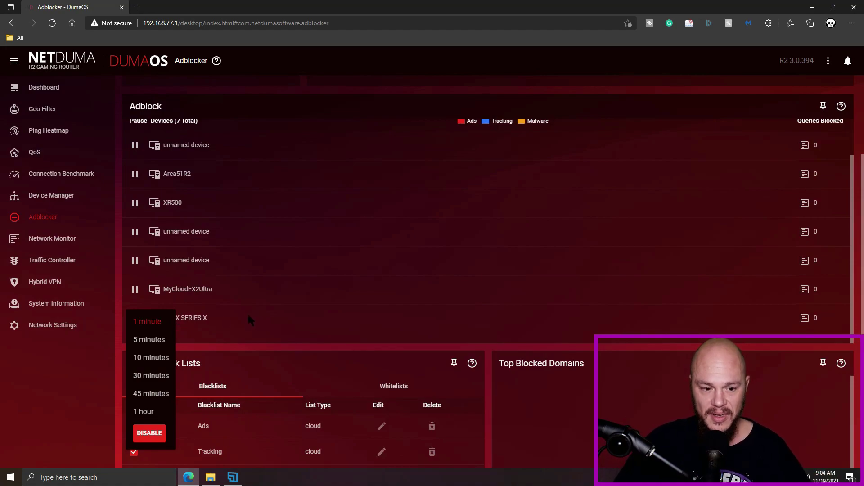
click(150, 433)
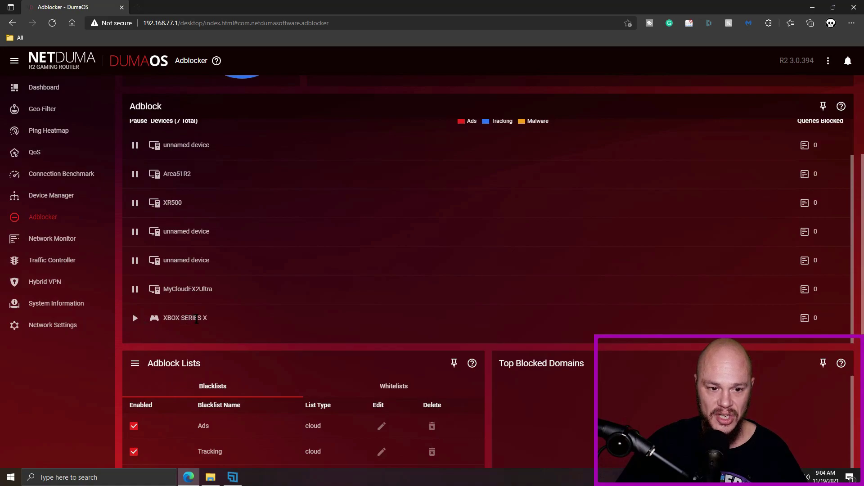
click(135, 319)
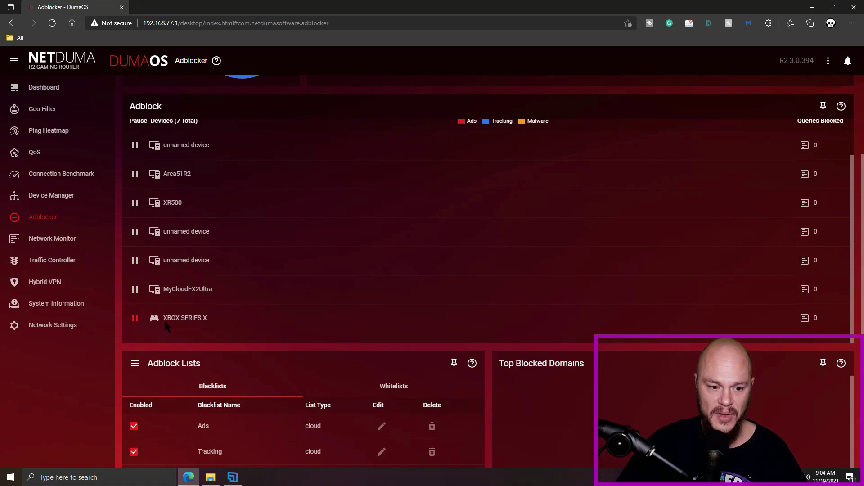
- Pause ad blocking on the first unnamed device for 1 minute and resume it
scroll(311, 308, up, 1)
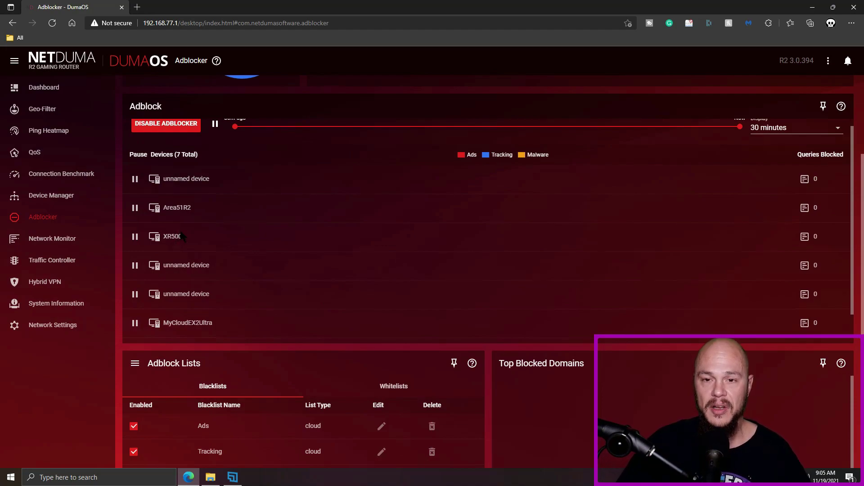
click(135, 179)
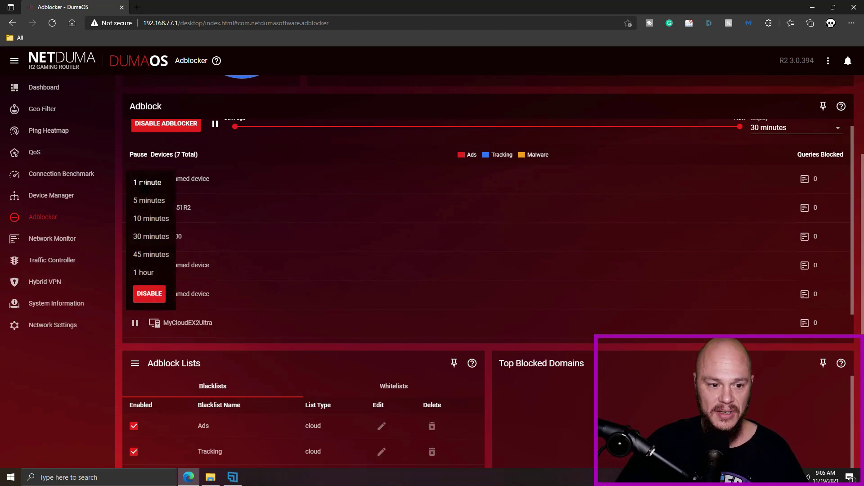
click(147, 182)
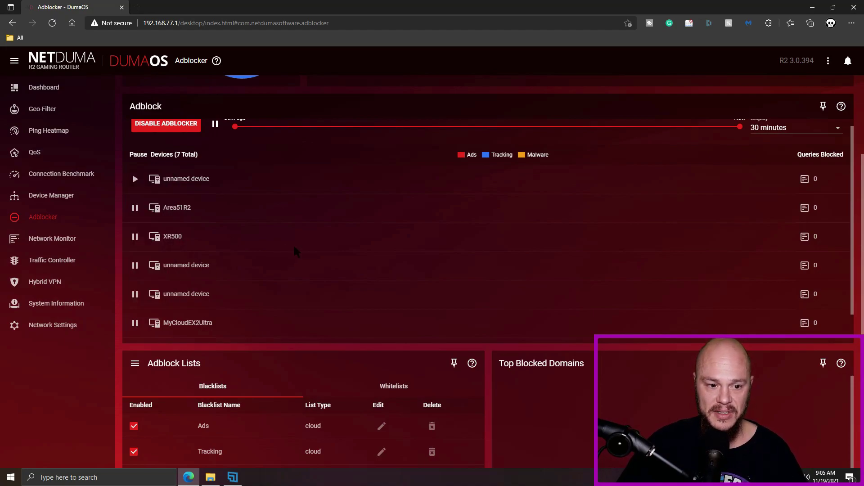
click(136, 181)
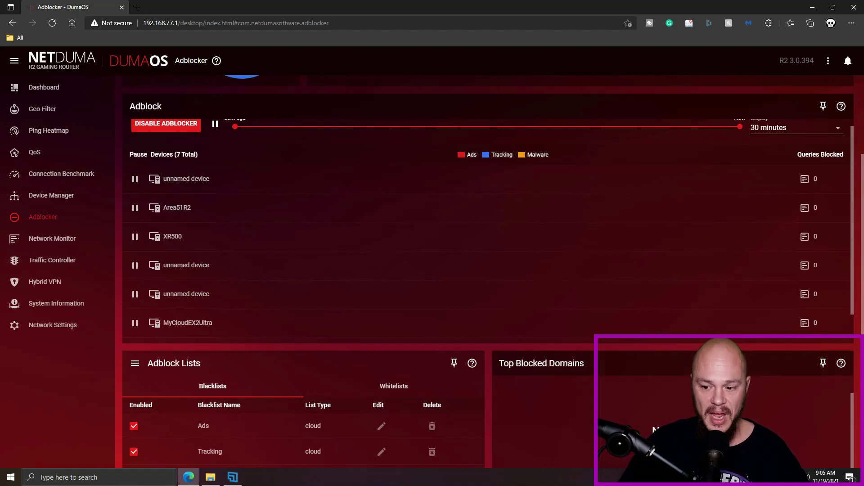
- Review the blacklists and whitelists in Adblock Lists, and look over the Adblock status
scroll(576, 375, down, 2)
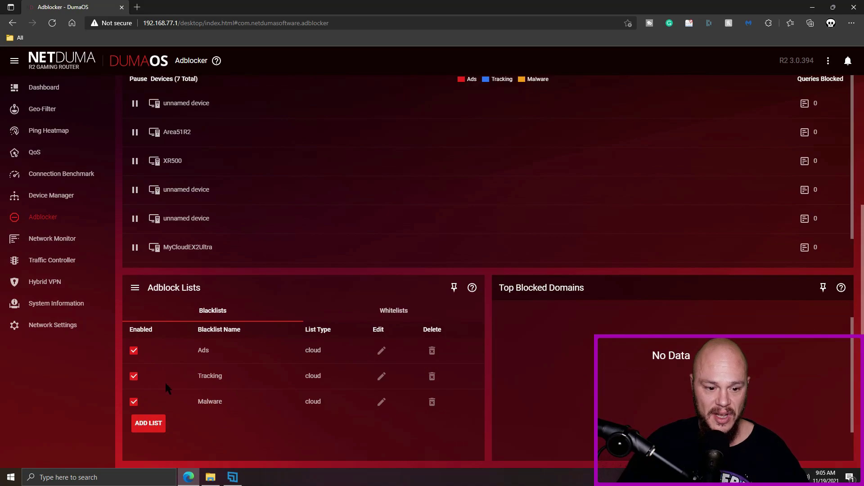
click(395, 313)
click(223, 313)
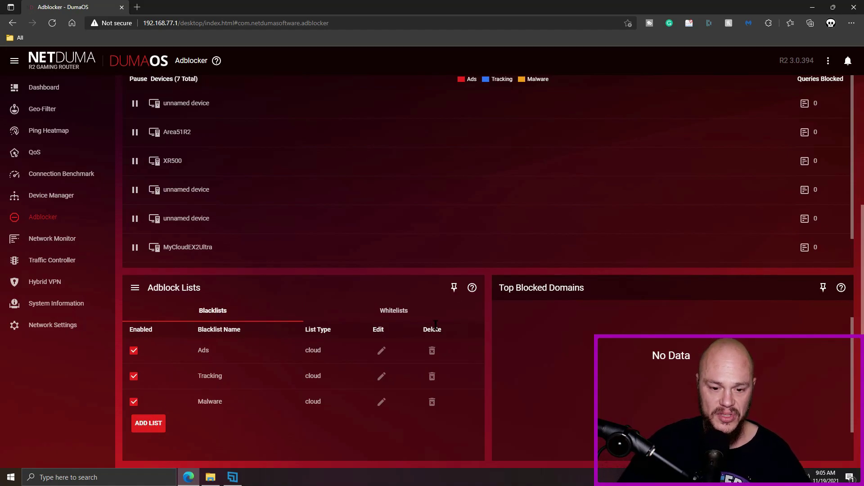
scroll(863, 294, up, 4)
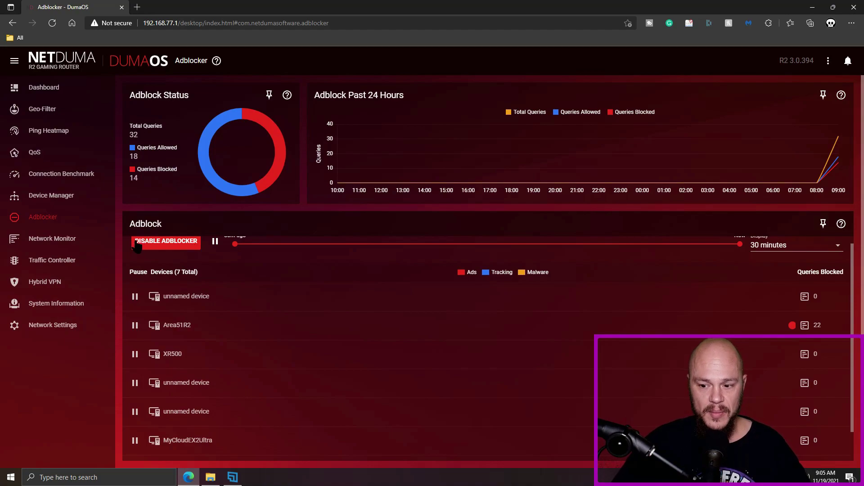
- Open the Network Monitor and inspect the download and upload category breakdowns of the first unnamed device
click(47, 242)
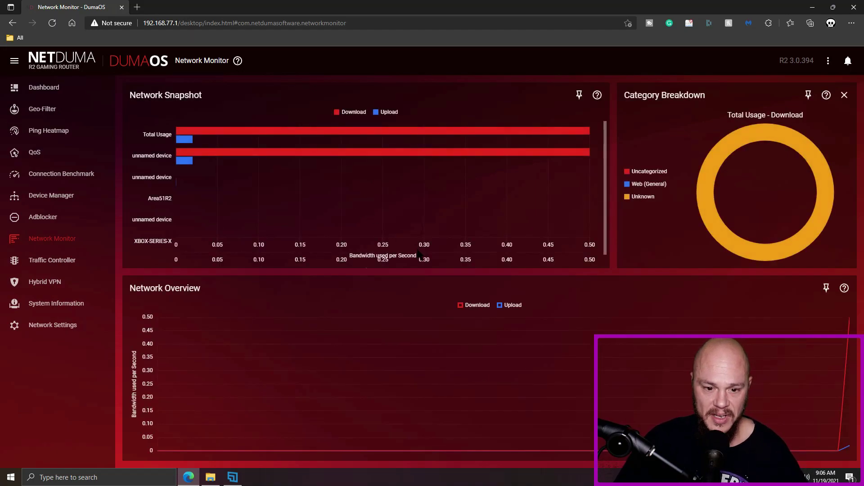
mouse_move(737, 250)
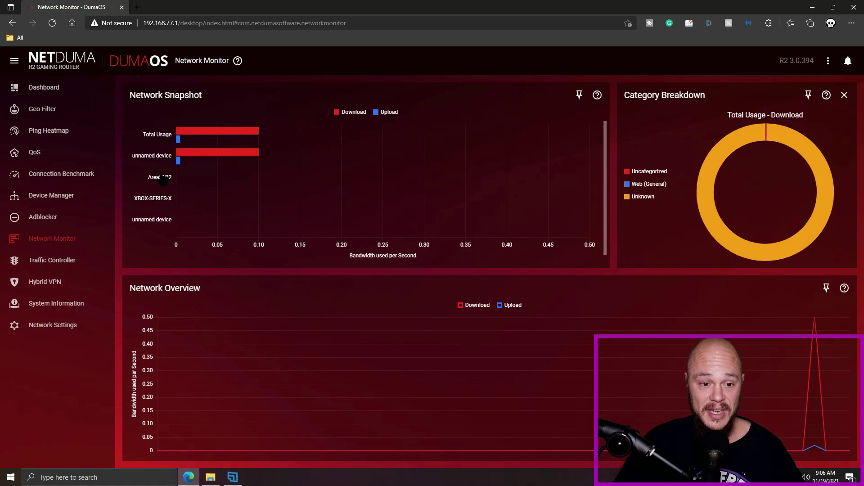
click(182, 154)
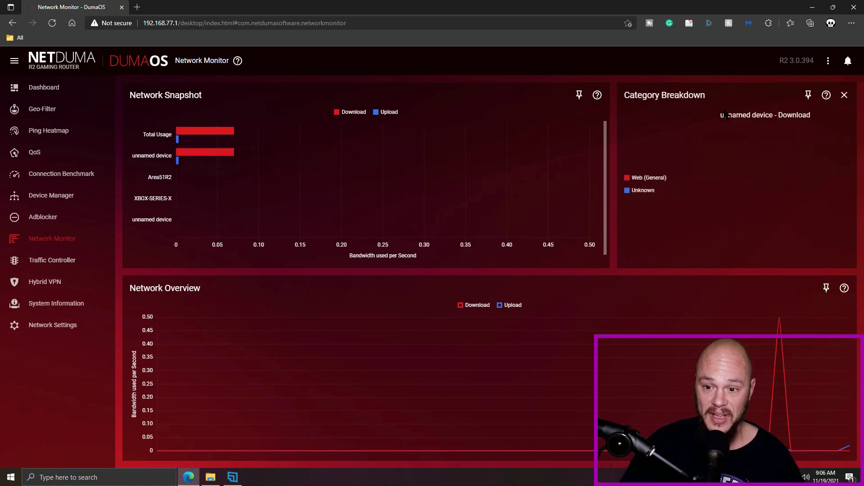
mouse_move(180, 156)
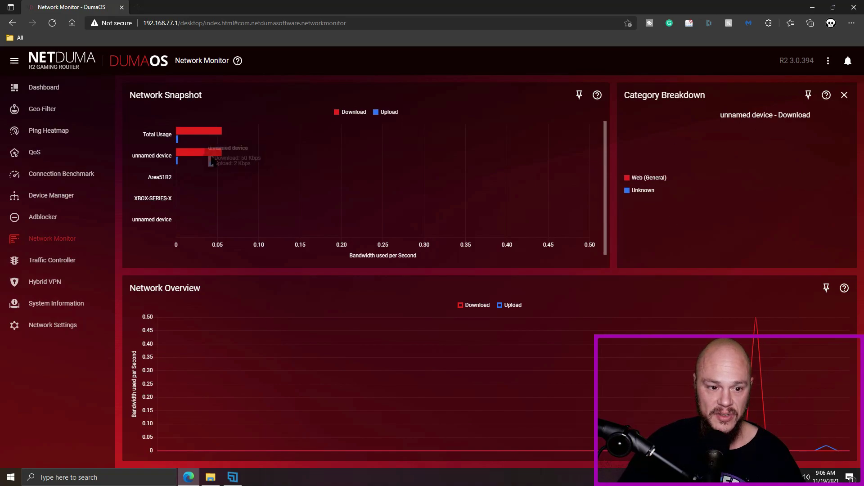
click(179, 162)
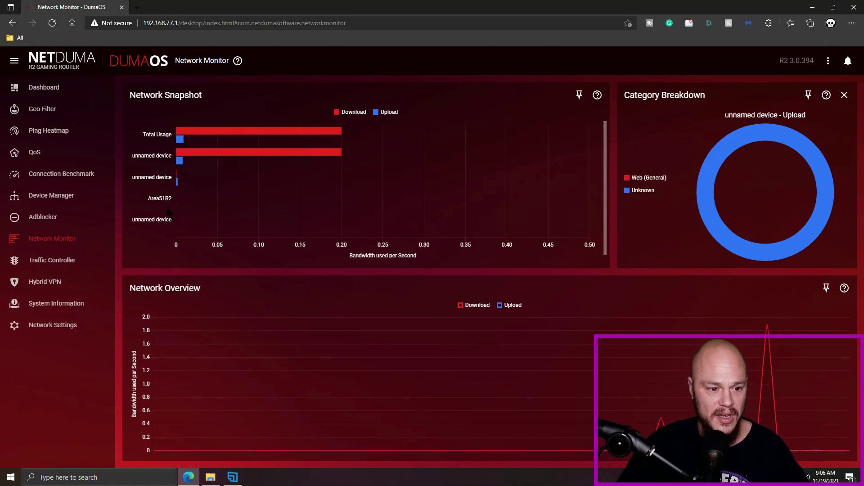
- Open the Traffic Controller and start a traffic rule called "name" with event capture for the XBOX-SERIES-X
click(56, 263)
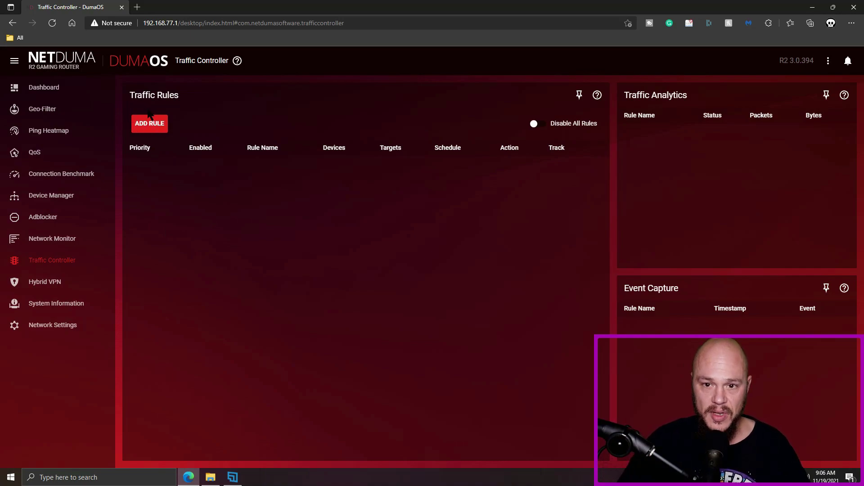
click(152, 124)
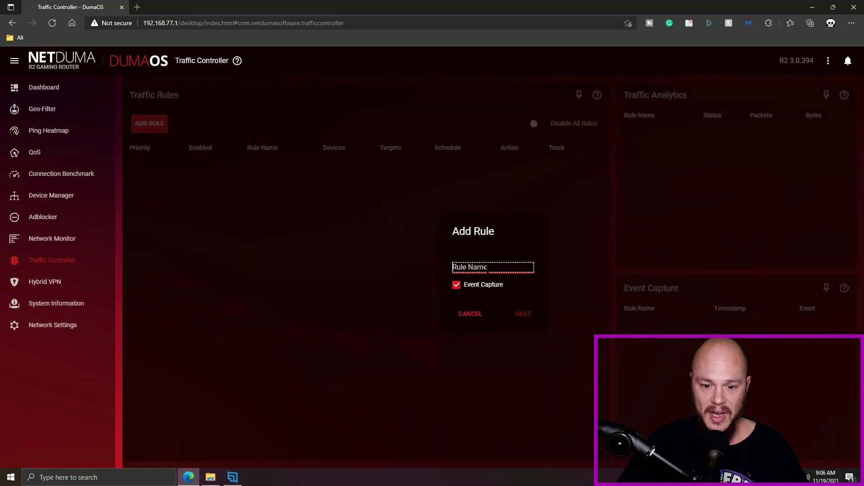
text(name)
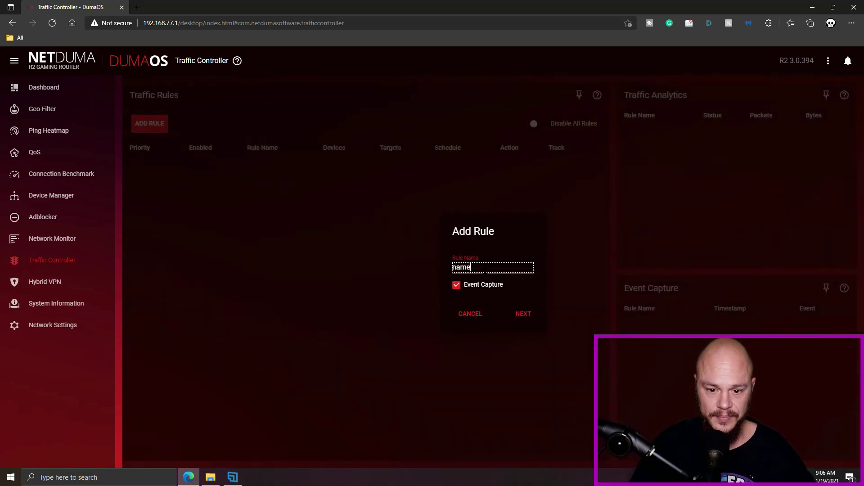
key(Return)
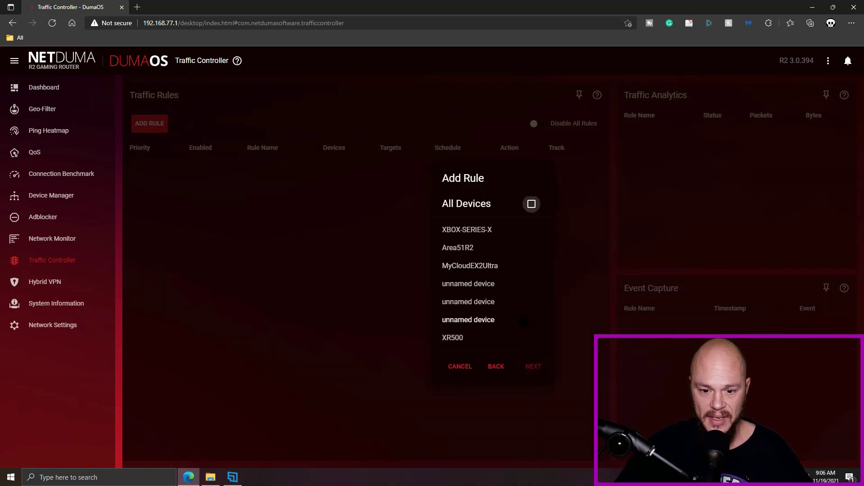
click(474, 231)
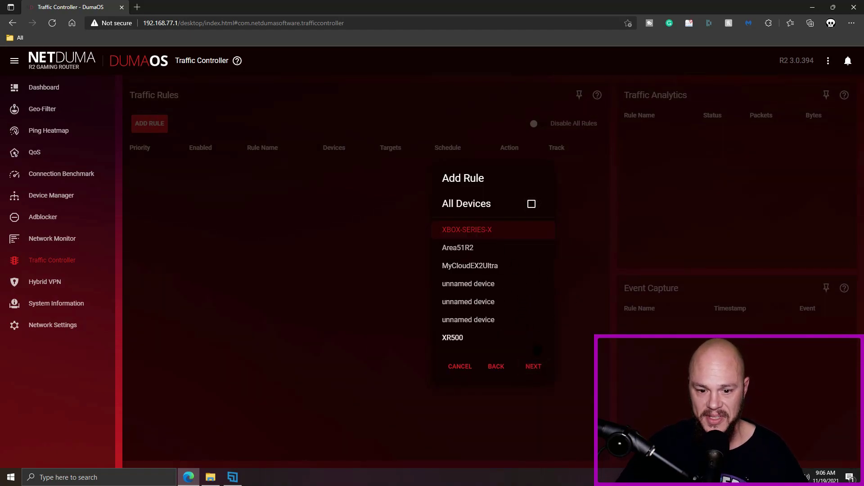
click(534, 367)
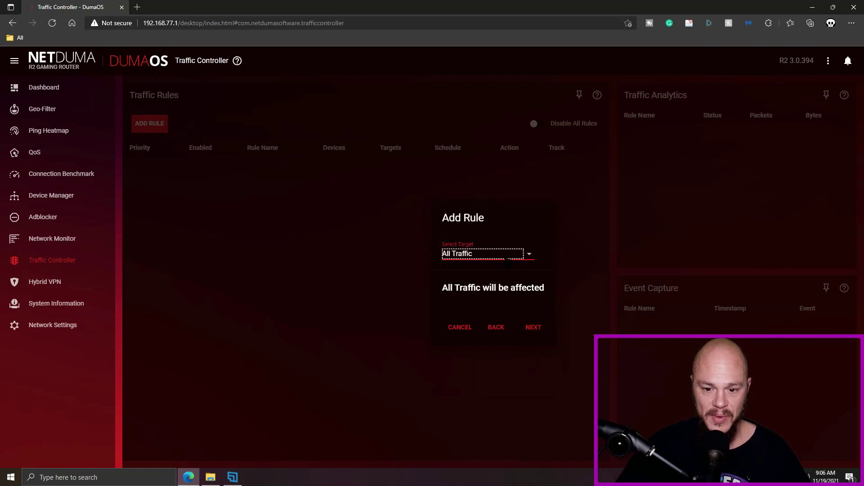
- Examine the rule's target options, keep All Traffic and continue to the schedule
click(529, 255)
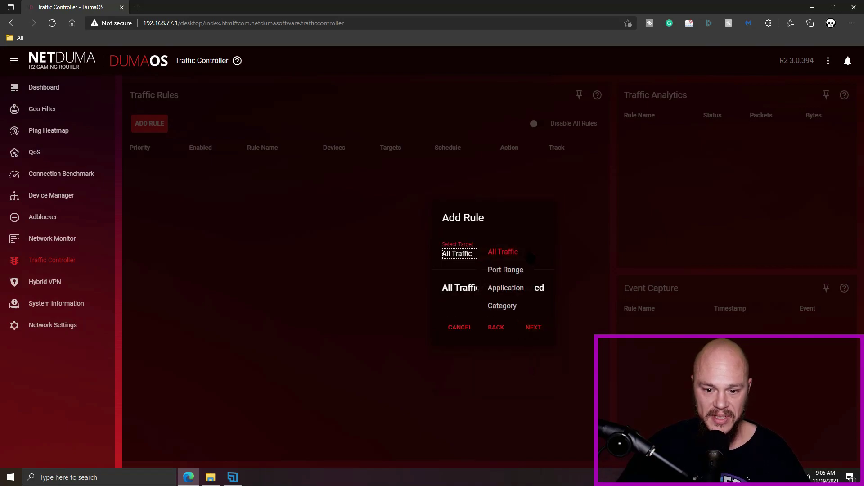
click(525, 255)
click(525, 255)
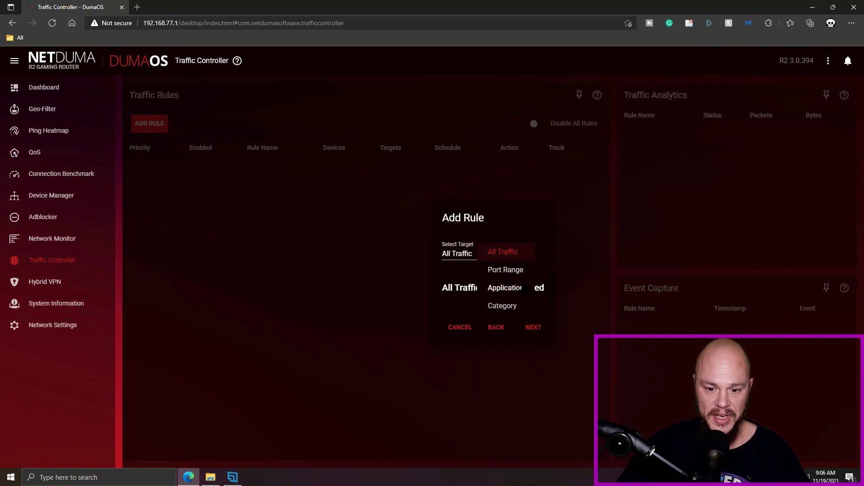
click(536, 310)
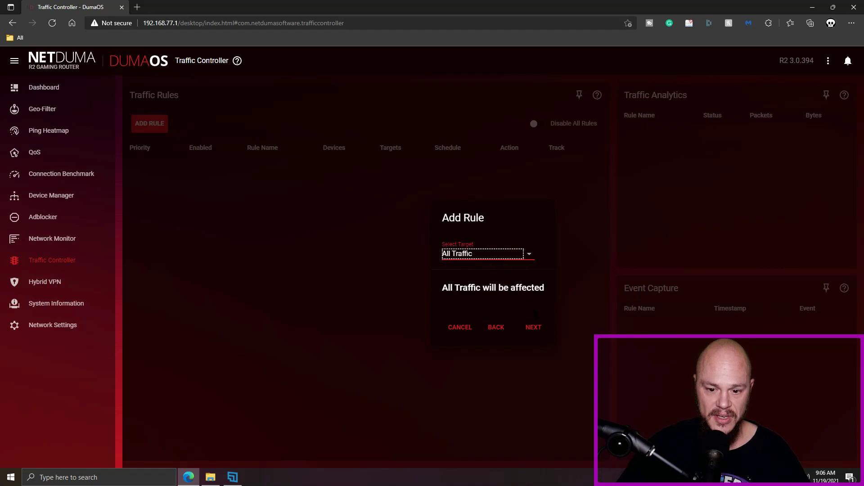
click(535, 327)
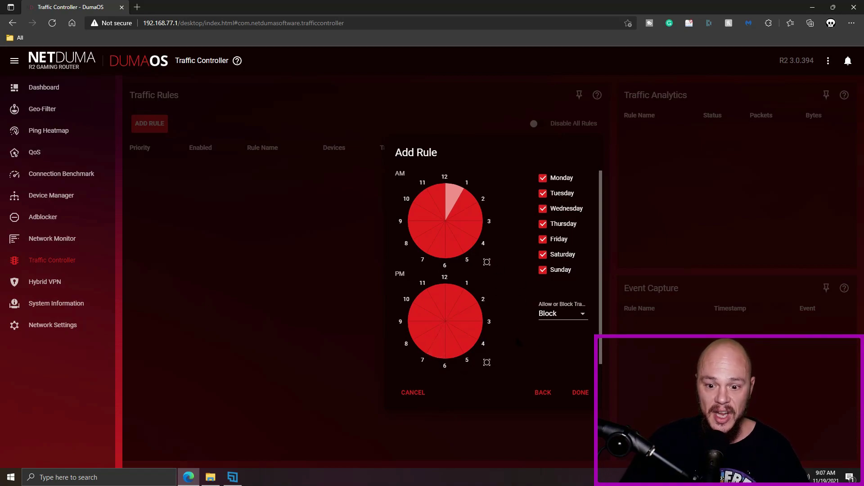
- Examine the rule's traffic action options, go back through the setup and cancel the rule
click(576, 321)
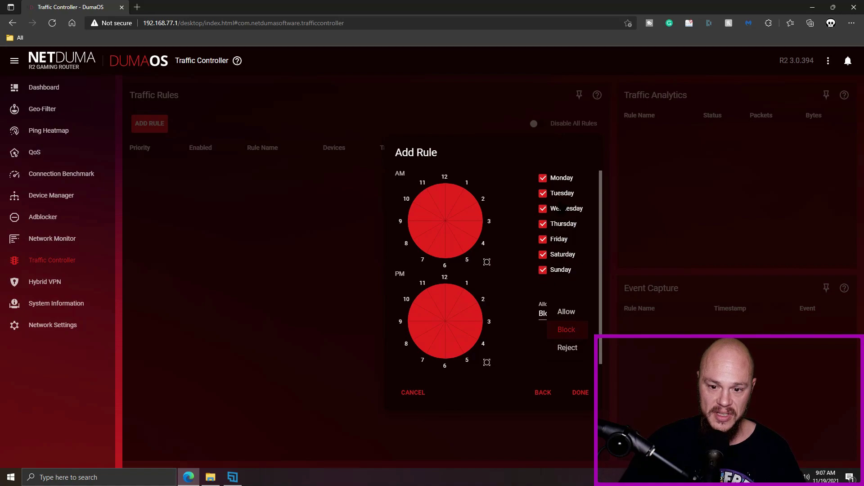
click(544, 394)
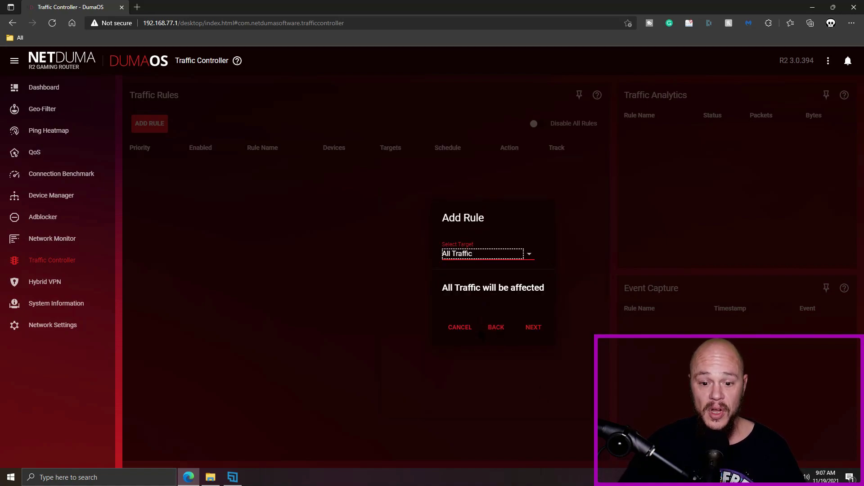
click(496, 328)
click(498, 365)
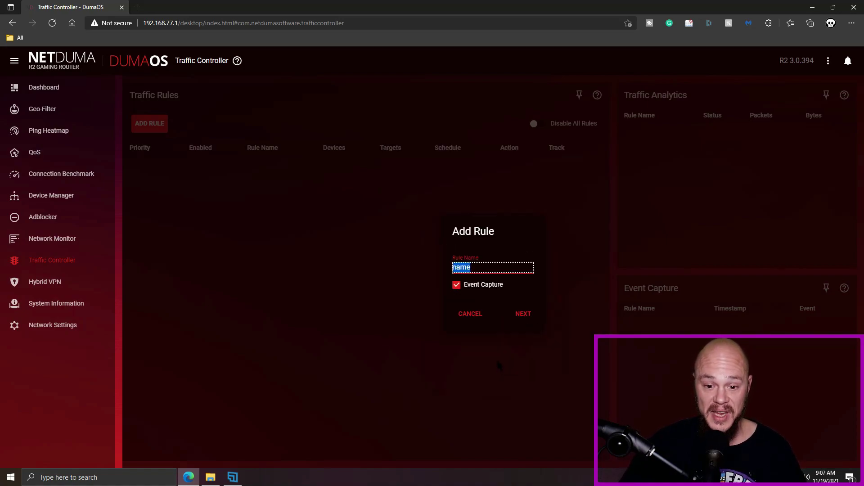
click(471, 314)
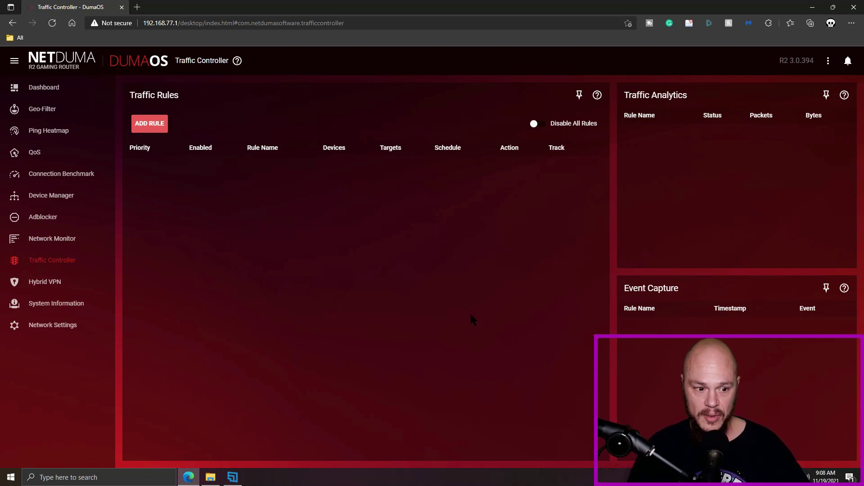
- View the Hybrid VPN page and the System Information page
click(39, 284)
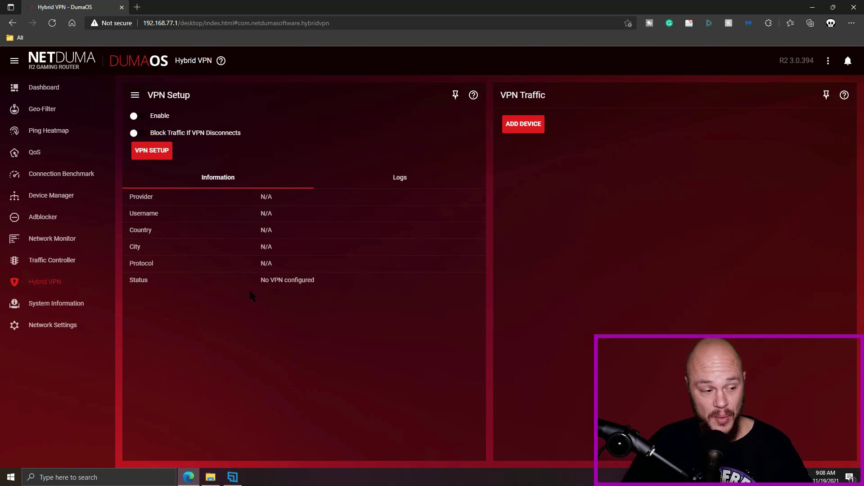
click(66, 301)
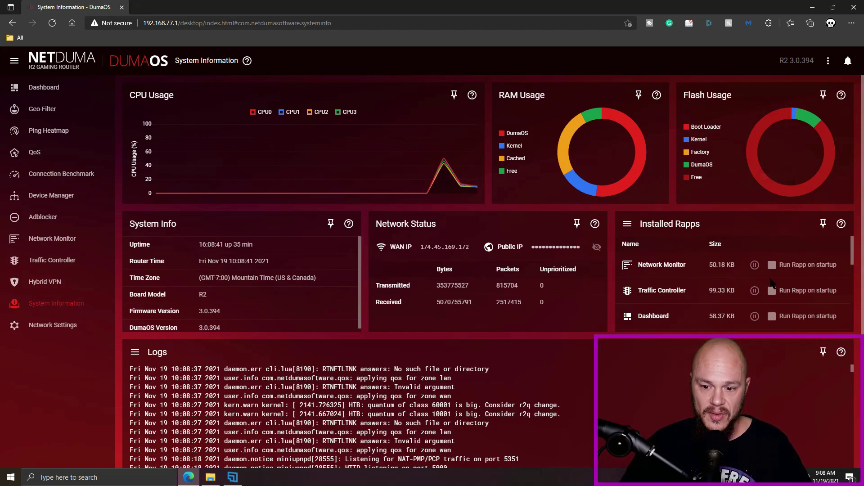
- Open Network Settings and bring up the LAN WiFi settings
click(54, 327)
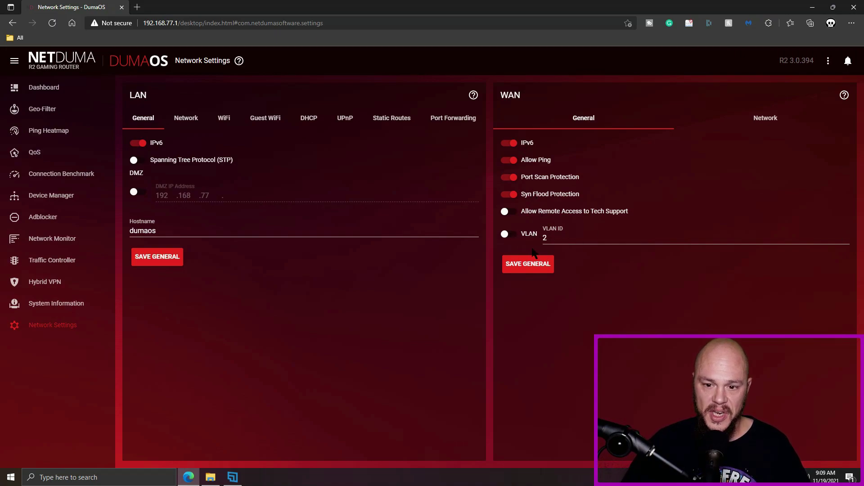
click(187, 119)
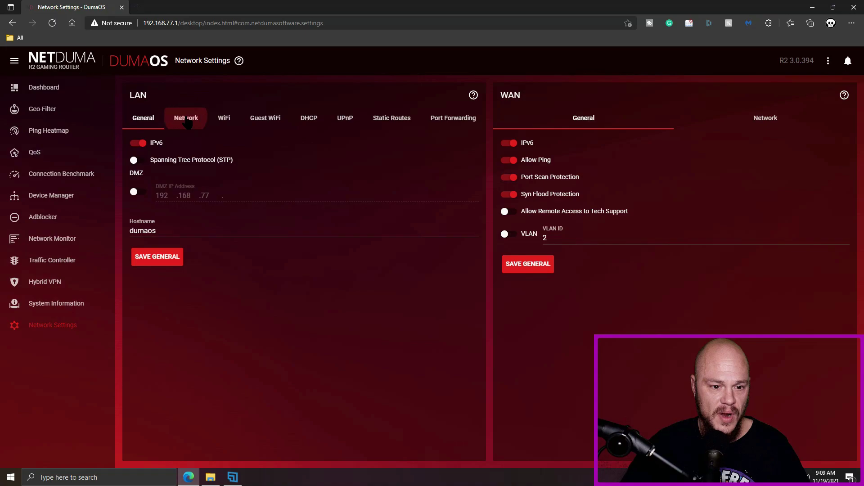
click(223, 122)
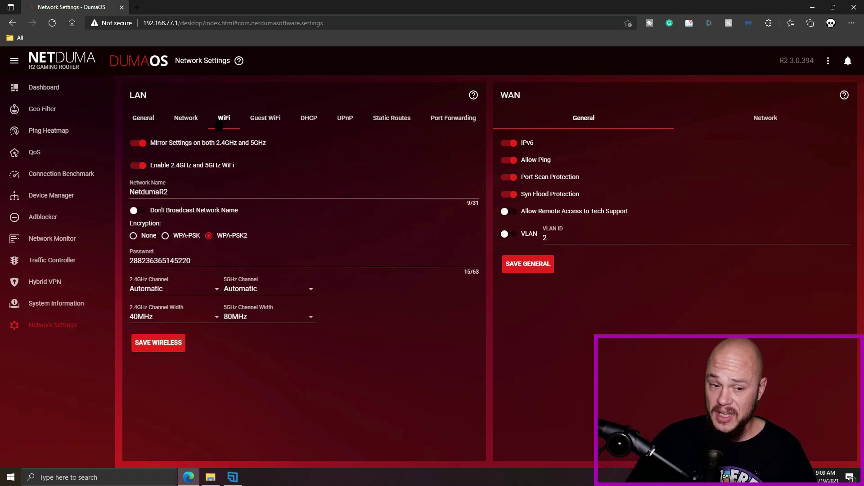
- Disable the mirrored 2.4GHz and 5GHz WiFi, save the wireless settings and switch the WiFi back on
click(143, 170)
click(167, 342)
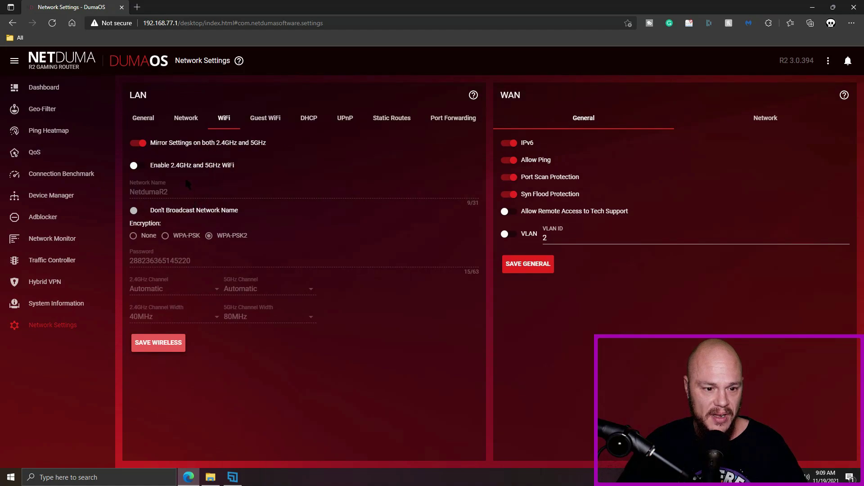
click(143, 167)
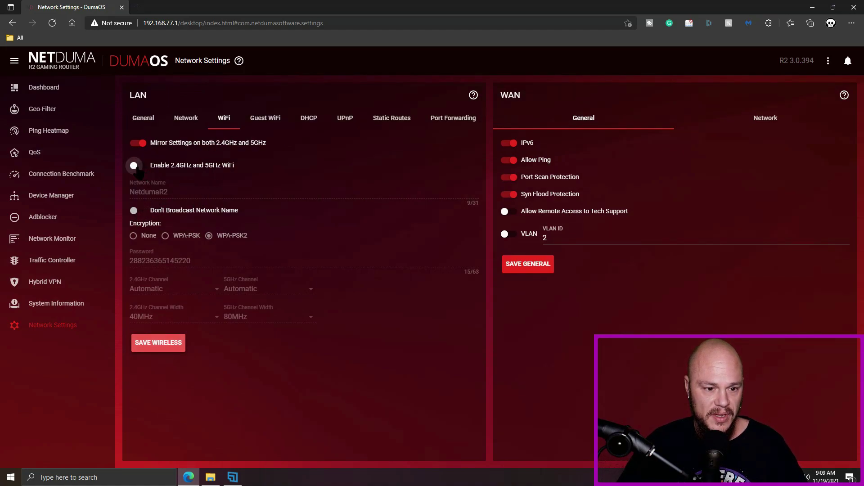
- Turn off mirroring of the WiFi settings, and disable 2.4GHz and 5GHz WiFi separately, saving each
click(141, 143)
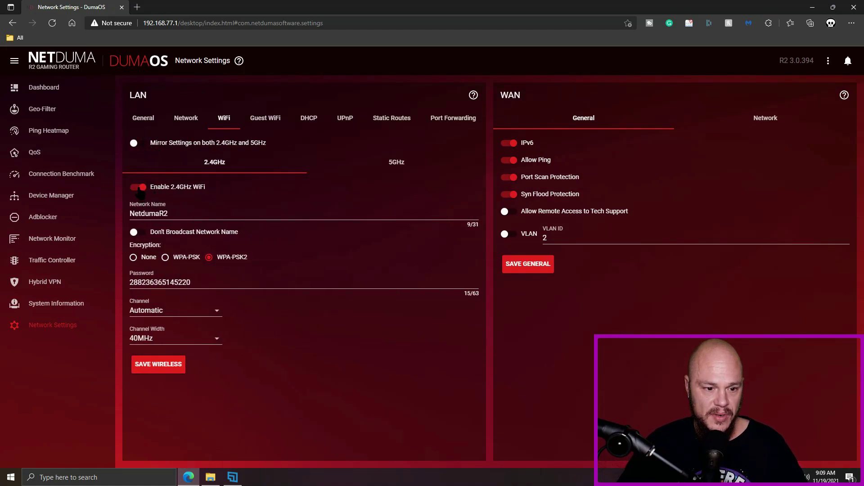
click(139, 187)
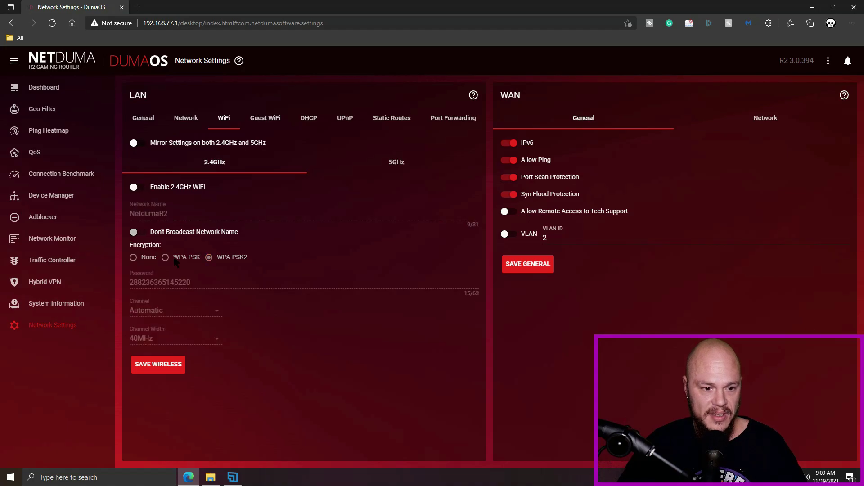
click(165, 362)
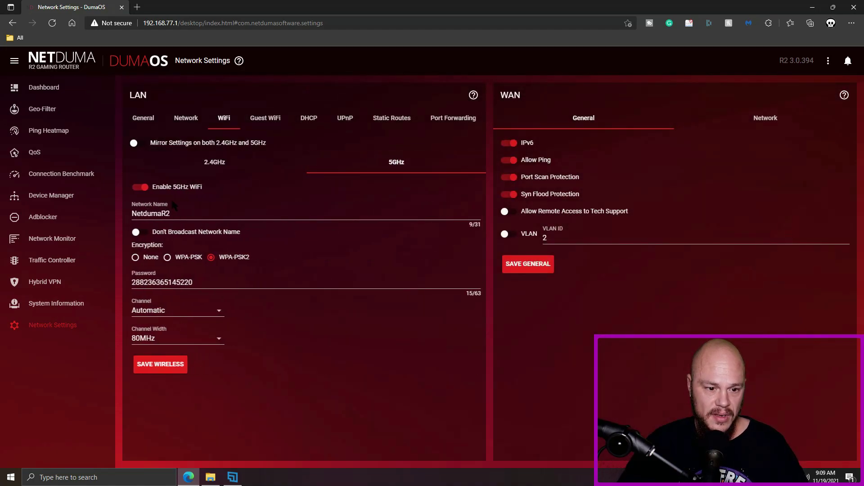
click(140, 187)
click(161, 370)
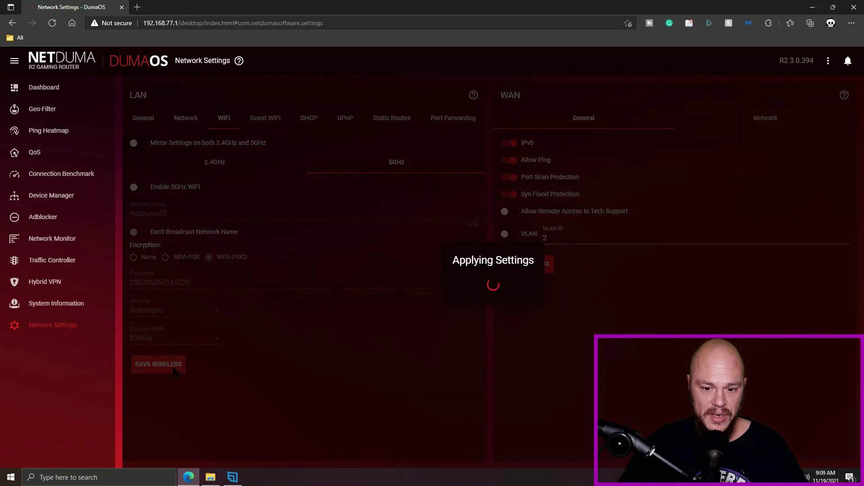
- View the LAN Guest WiFi settings and the DHCP settings
click(271, 124)
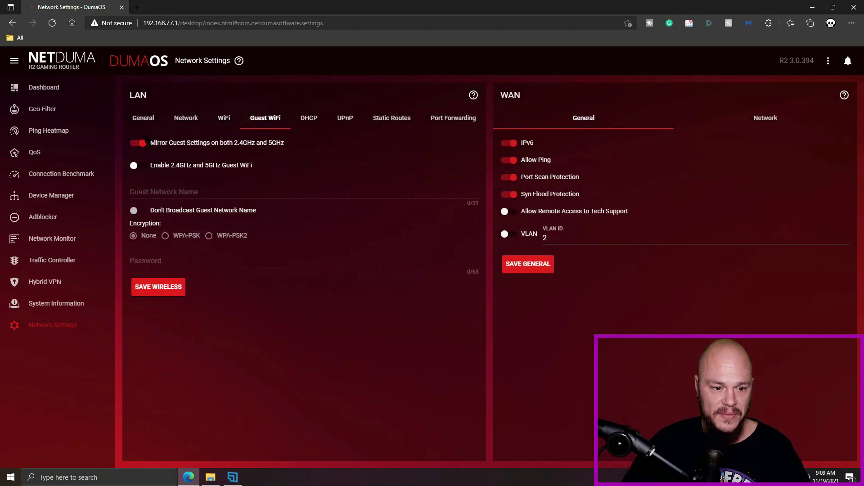
click(309, 119)
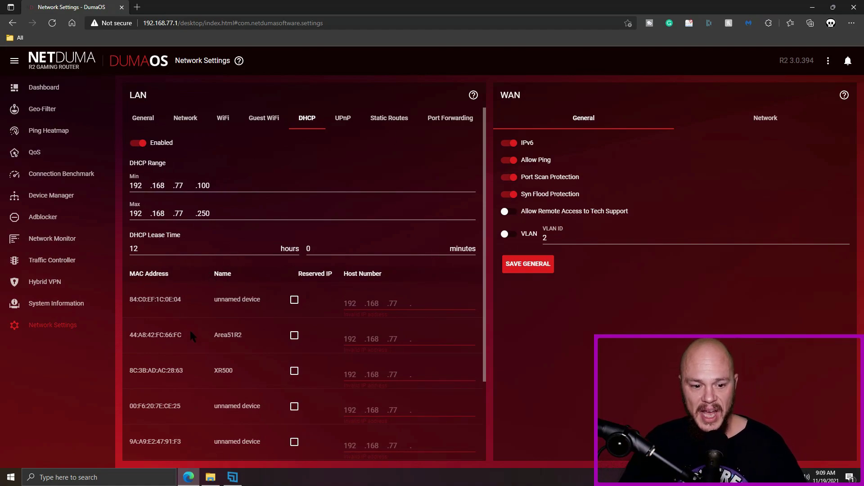
- Enable a reserved IP for XBOX-SERIES-X in the DHCP device list and check the DHCP range
scroll(196, 335, down, 3)
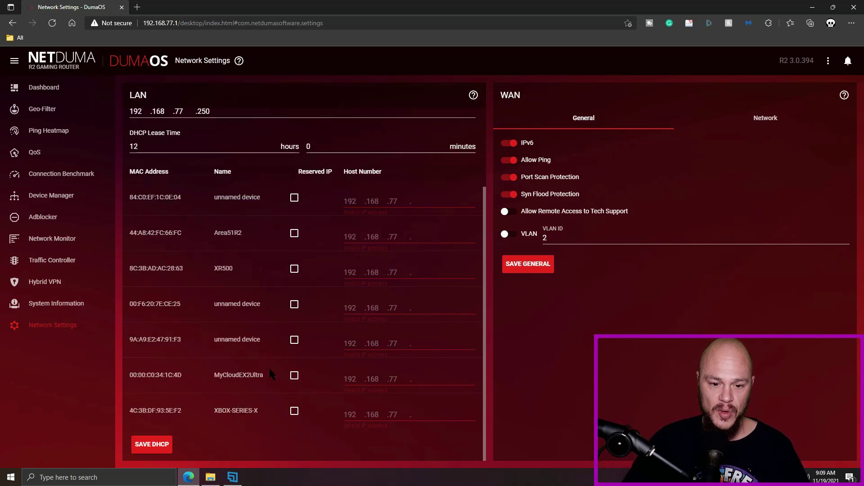
click(295, 411)
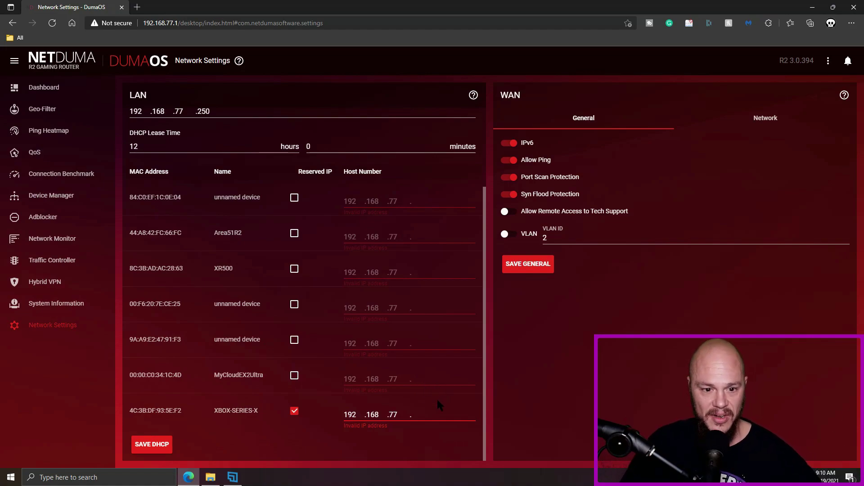
scroll(418, 369, up, 3)
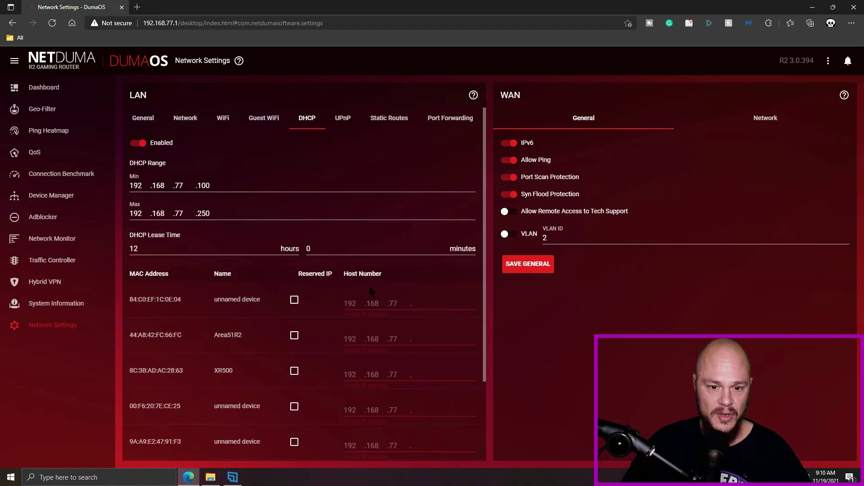
scroll(341, 385, down, 3)
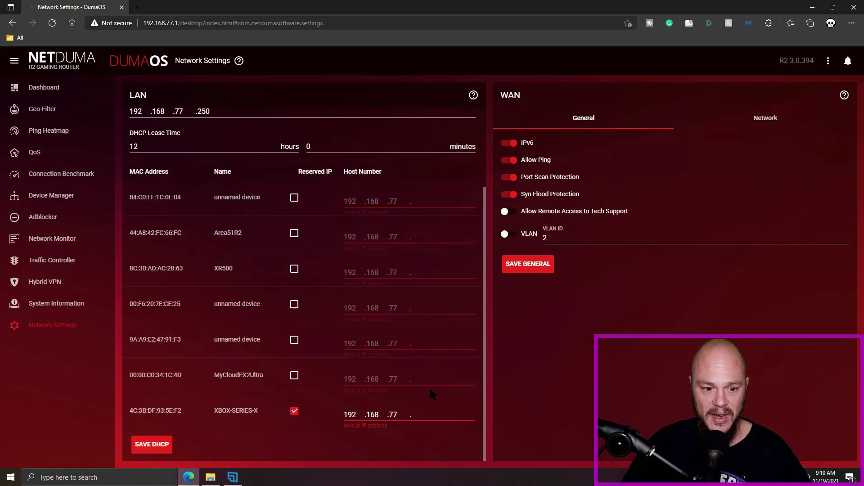
scroll(431, 395, up, 3)
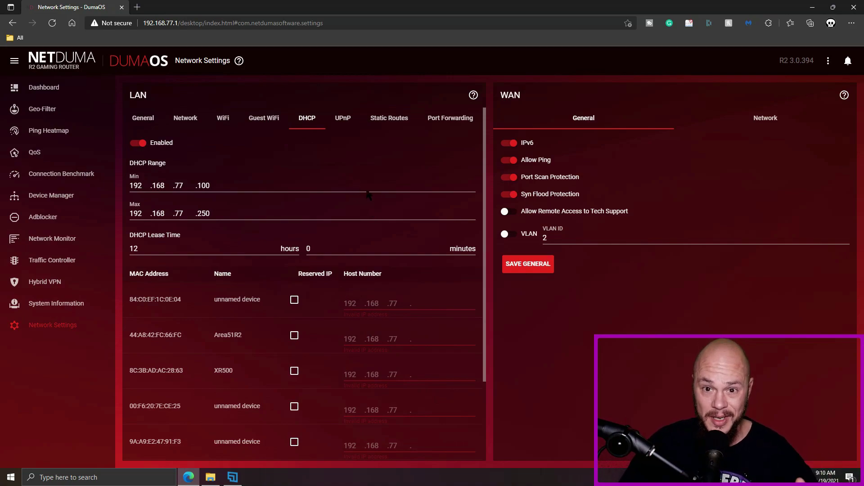
- View the LAN UPnP, Static Routes and Port Forwarding settings, and return to UPnP
click(343, 119)
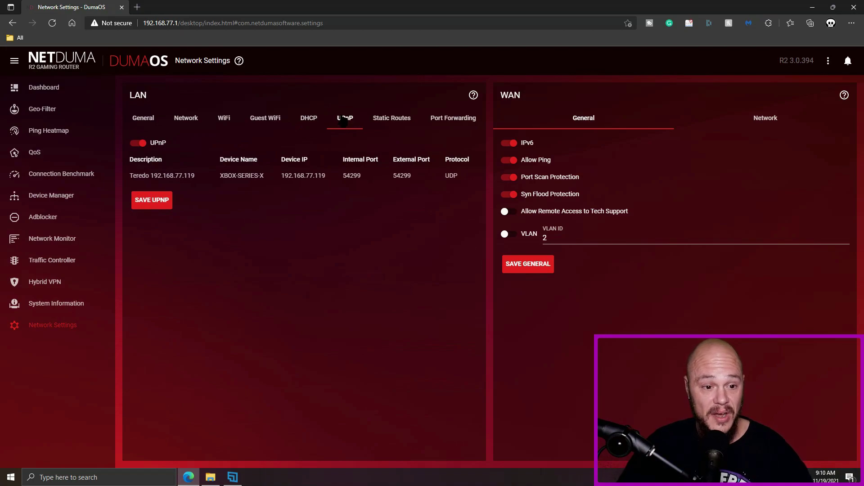
click(390, 120)
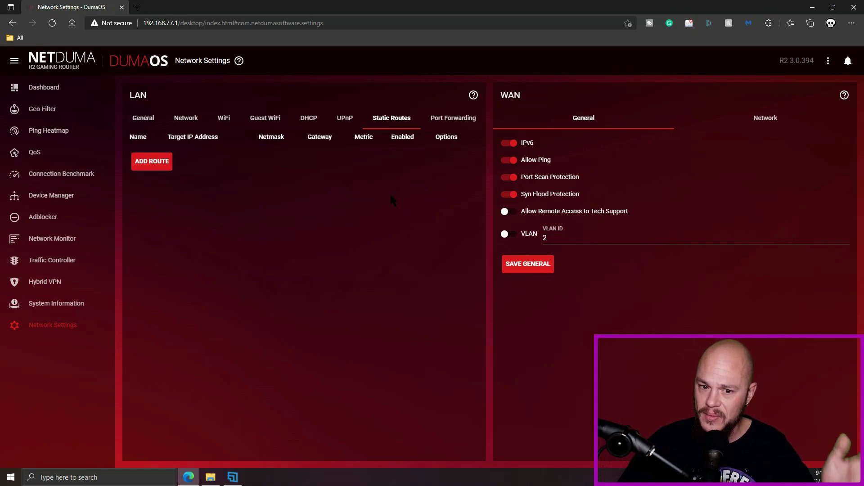
click(449, 119)
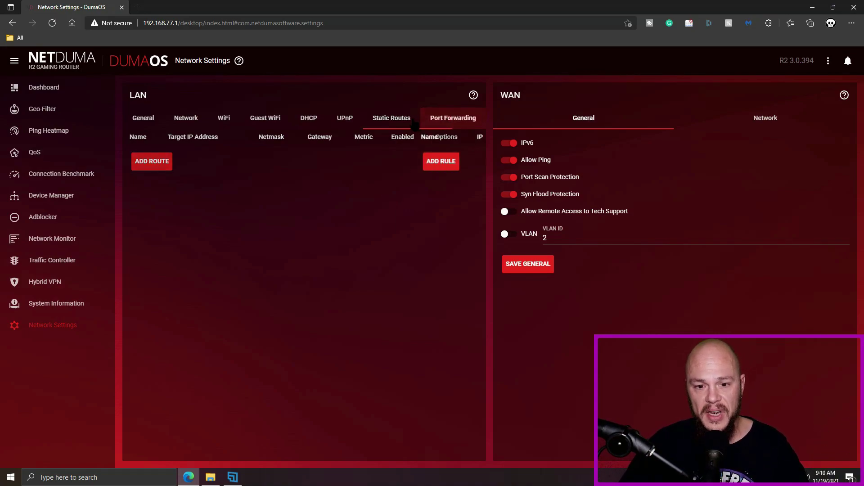
click(340, 121)
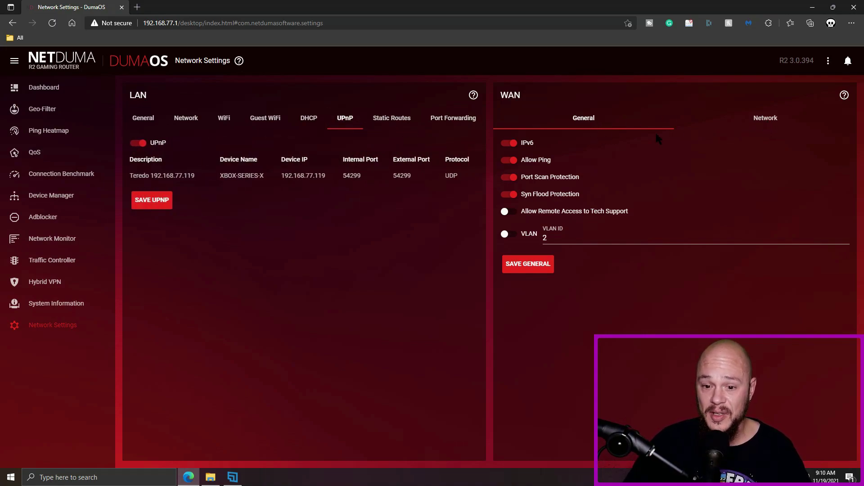
- In the WAN network settings, replace the upstream DNS with a DNS override using 8.8.8.8 as primary DNS
click(763, 125)
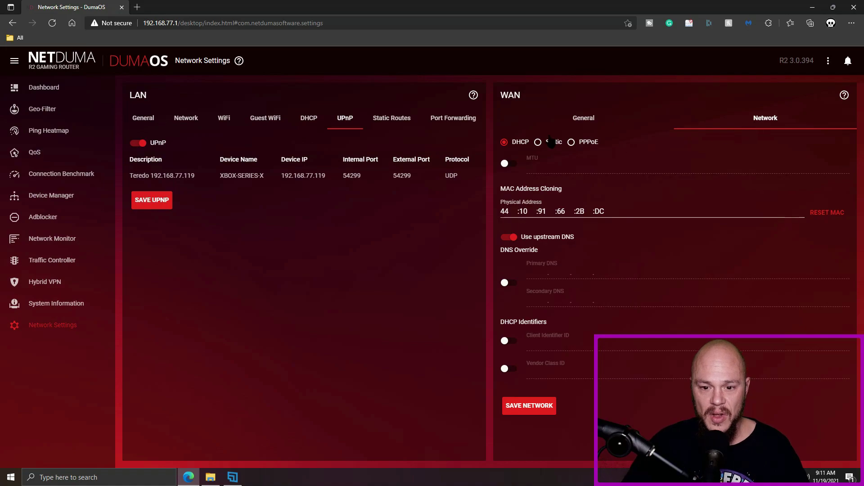
click(512, 240)
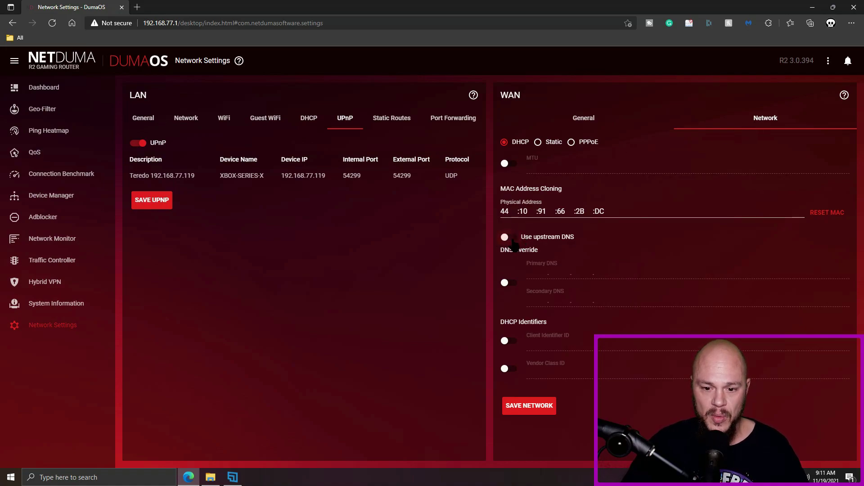
click(510, 285)
click(541, 273)
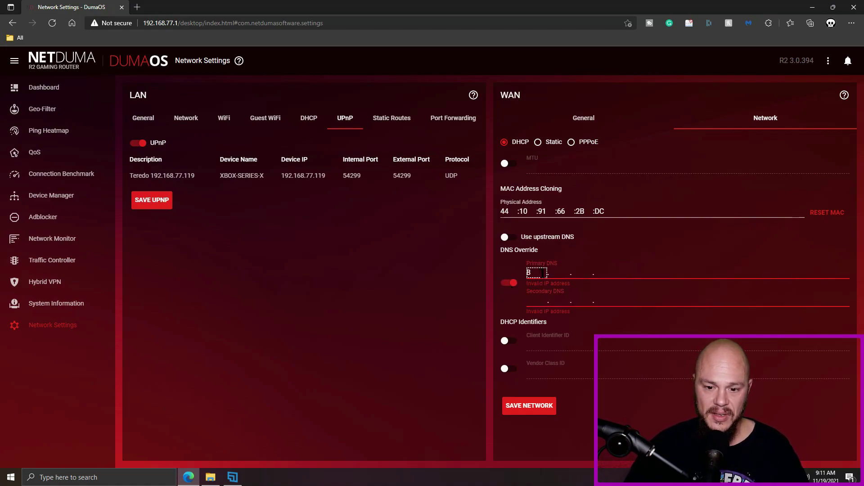
text(.8.)
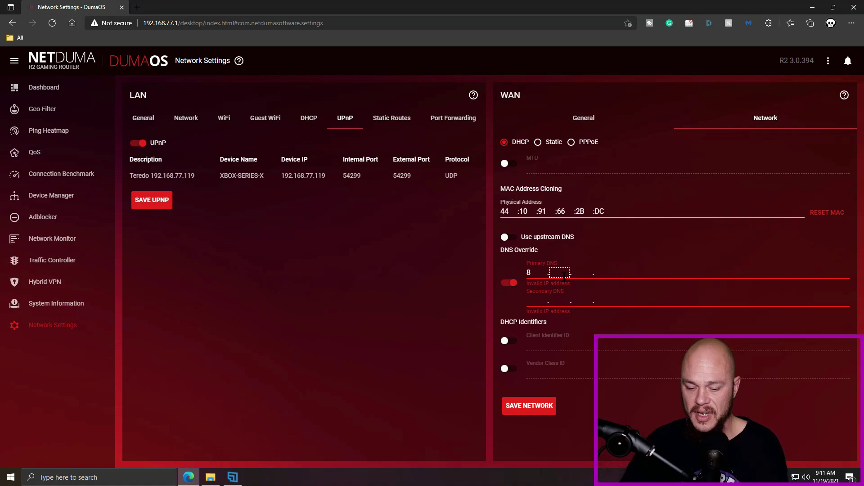
text(.8)
click(577, 273)
text(8)
- Set the secondary DNS of the WAN override to 8.8.4.4 and save the network settings
click(536, 301)
text(8.8.8.)
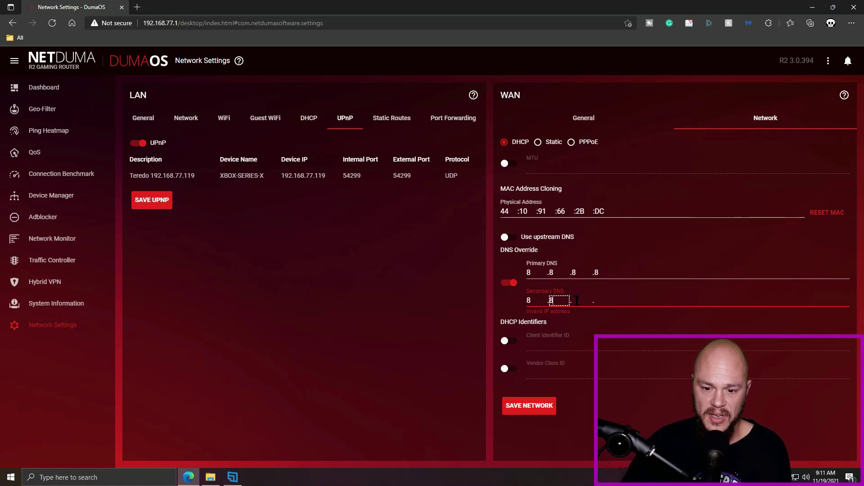
text(8)
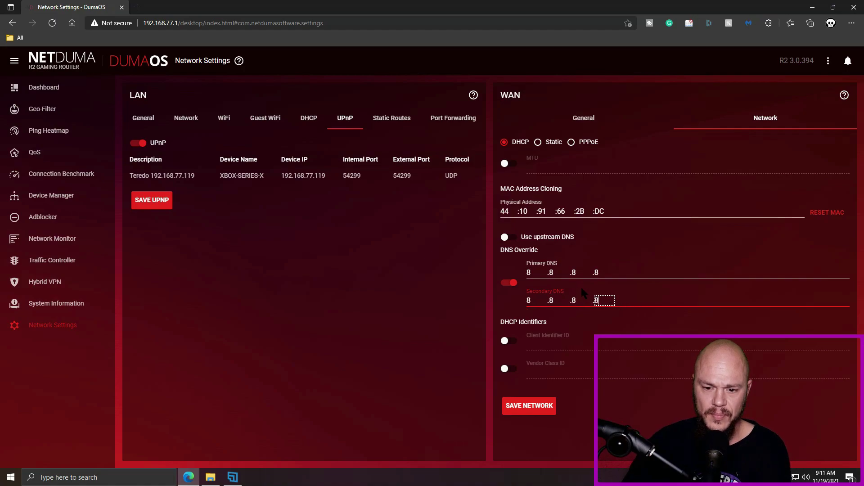
key(BackSpace)
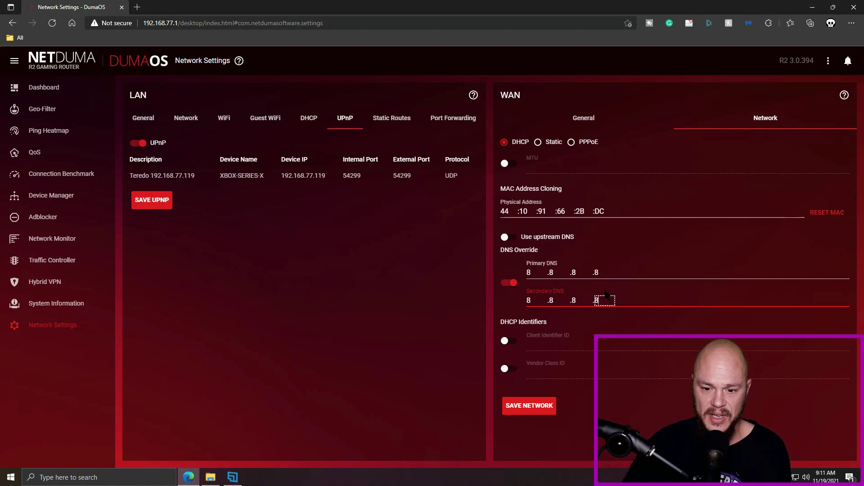
click(582, 300)
key(BackSpace)
text(4.4)
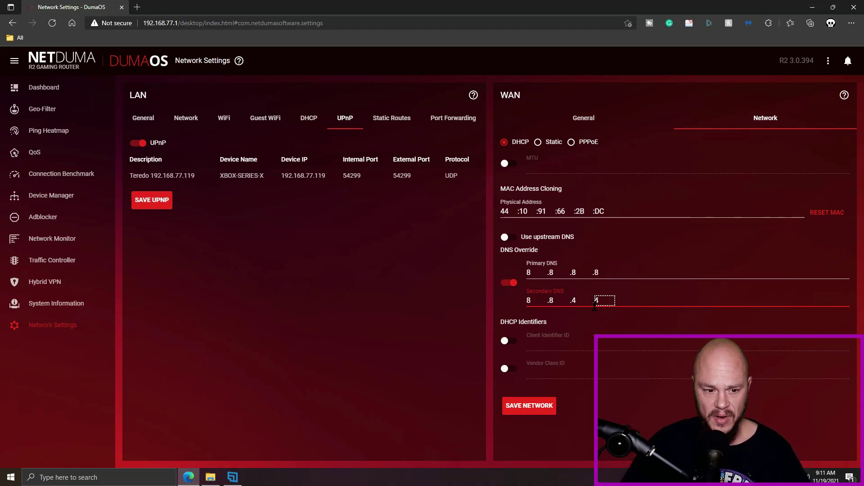
click(541, 407)
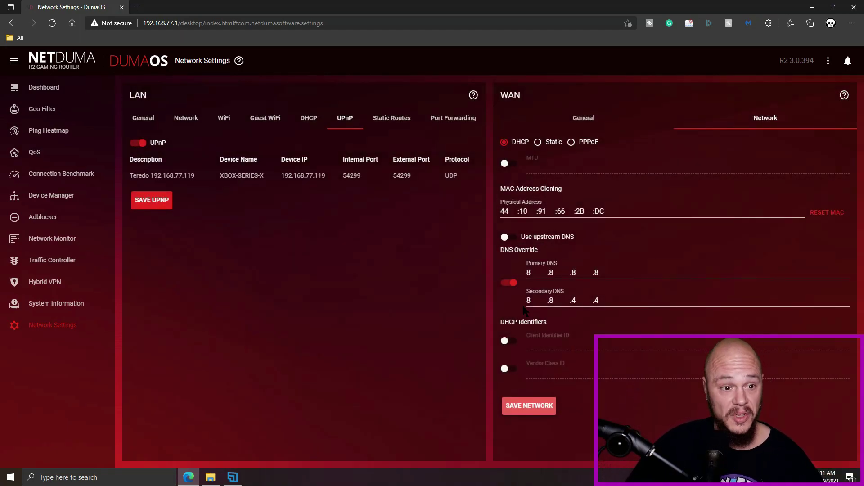
- Toggle the navigation sidebar between expanded and icons-only several times, leaving it collapsed to icons
click(14, 61)
click(15, 63)
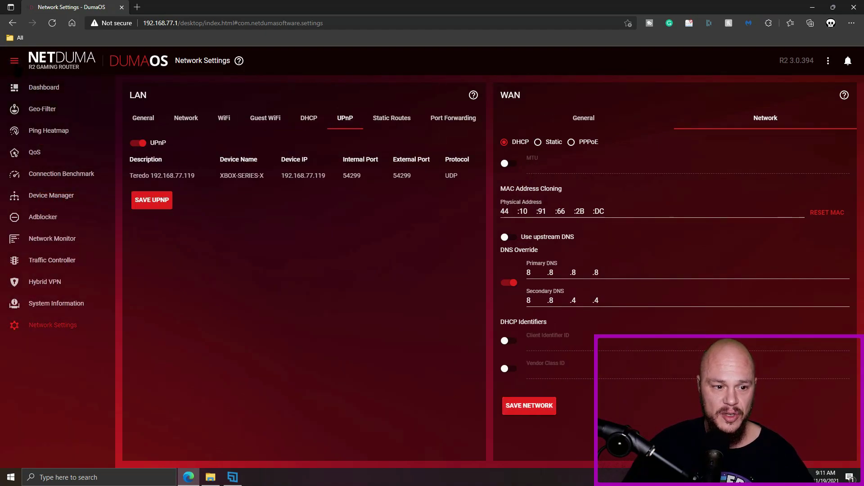
click(15, 63)
click(14, 63)
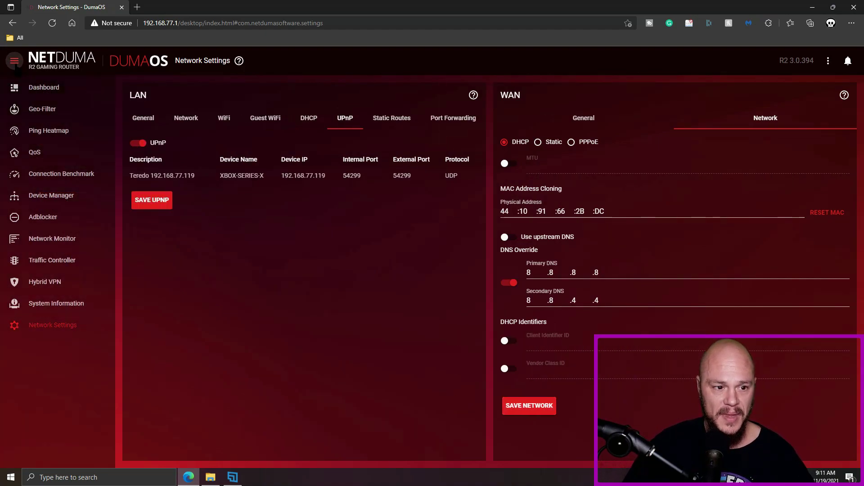
click(15, 63)
click(15, 63)
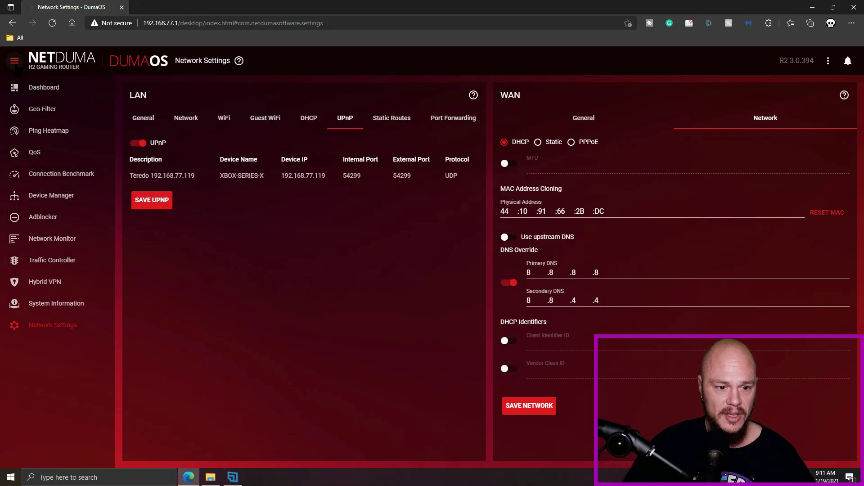
click(14, 63)
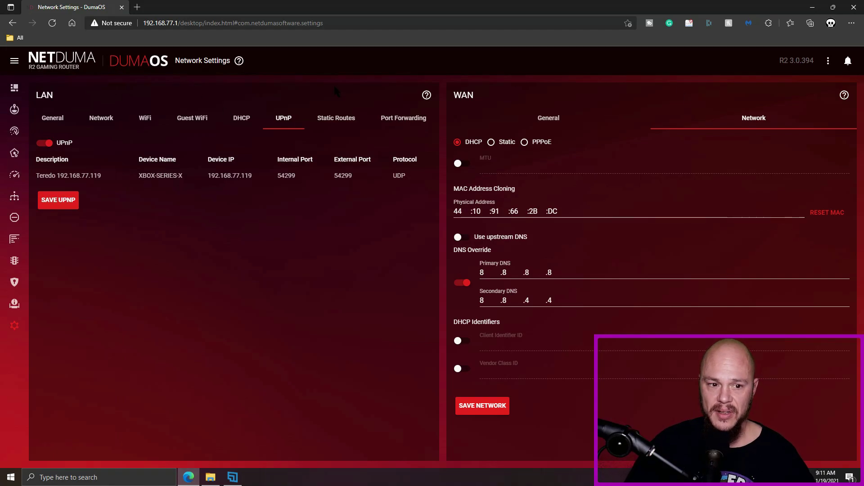
- Open the Dashboard and unpin the Bandwidth Allocation - Download and Traffic Overview panels
click(16, 88)
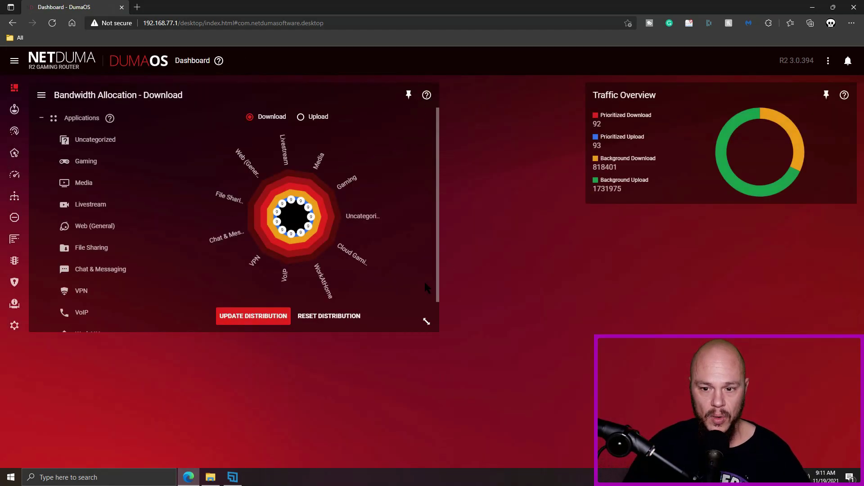
click(408, 94)
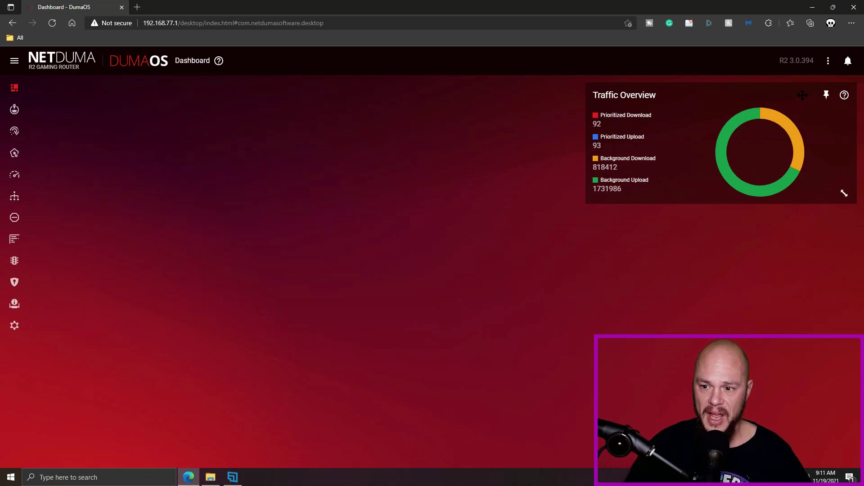
click(826, 95)
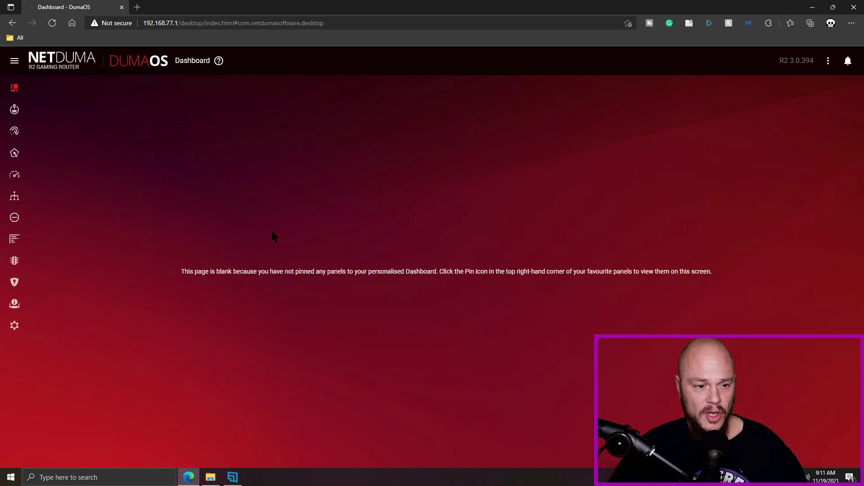
mouse_move(36, 166)
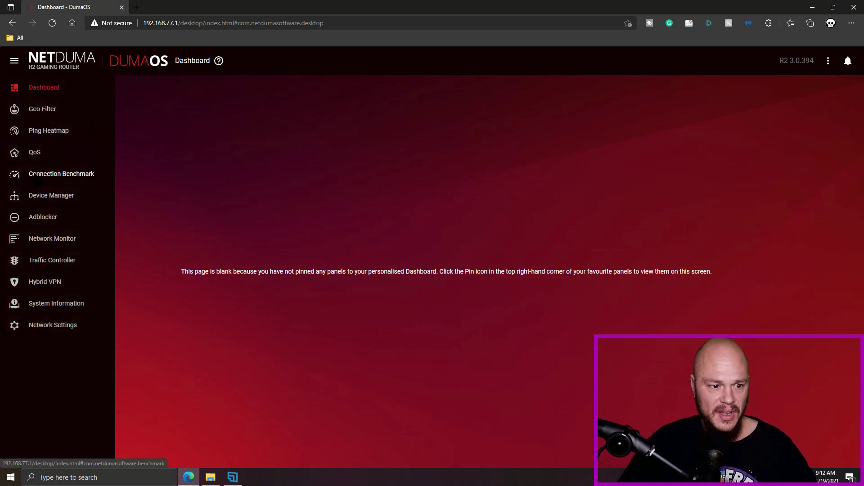